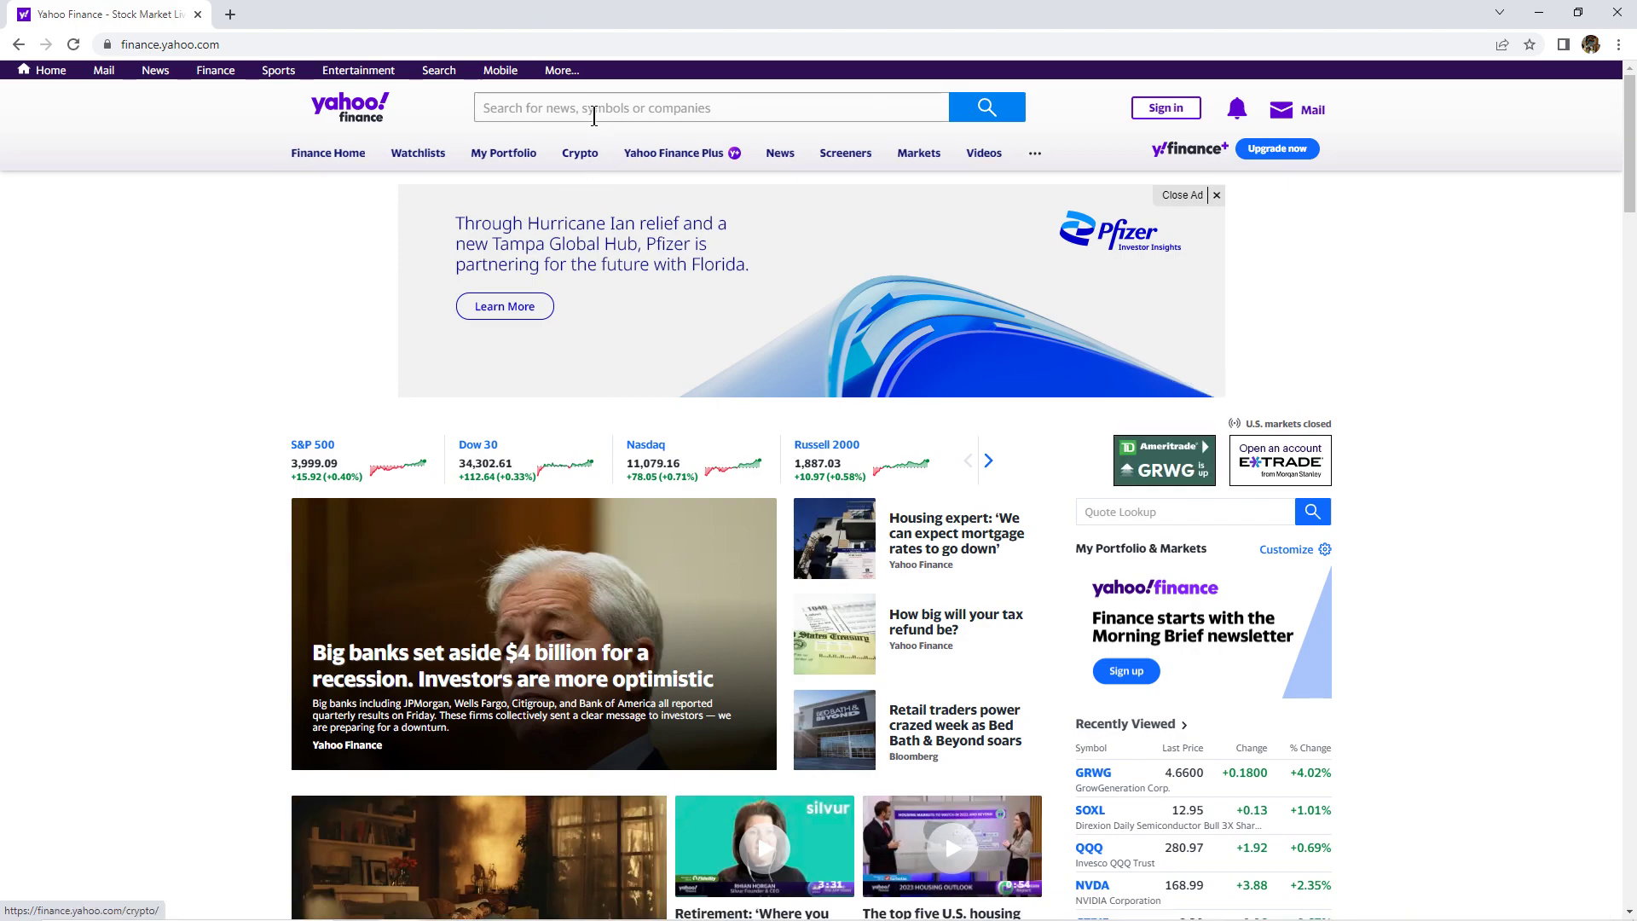
pyautogui.click(596, 113)
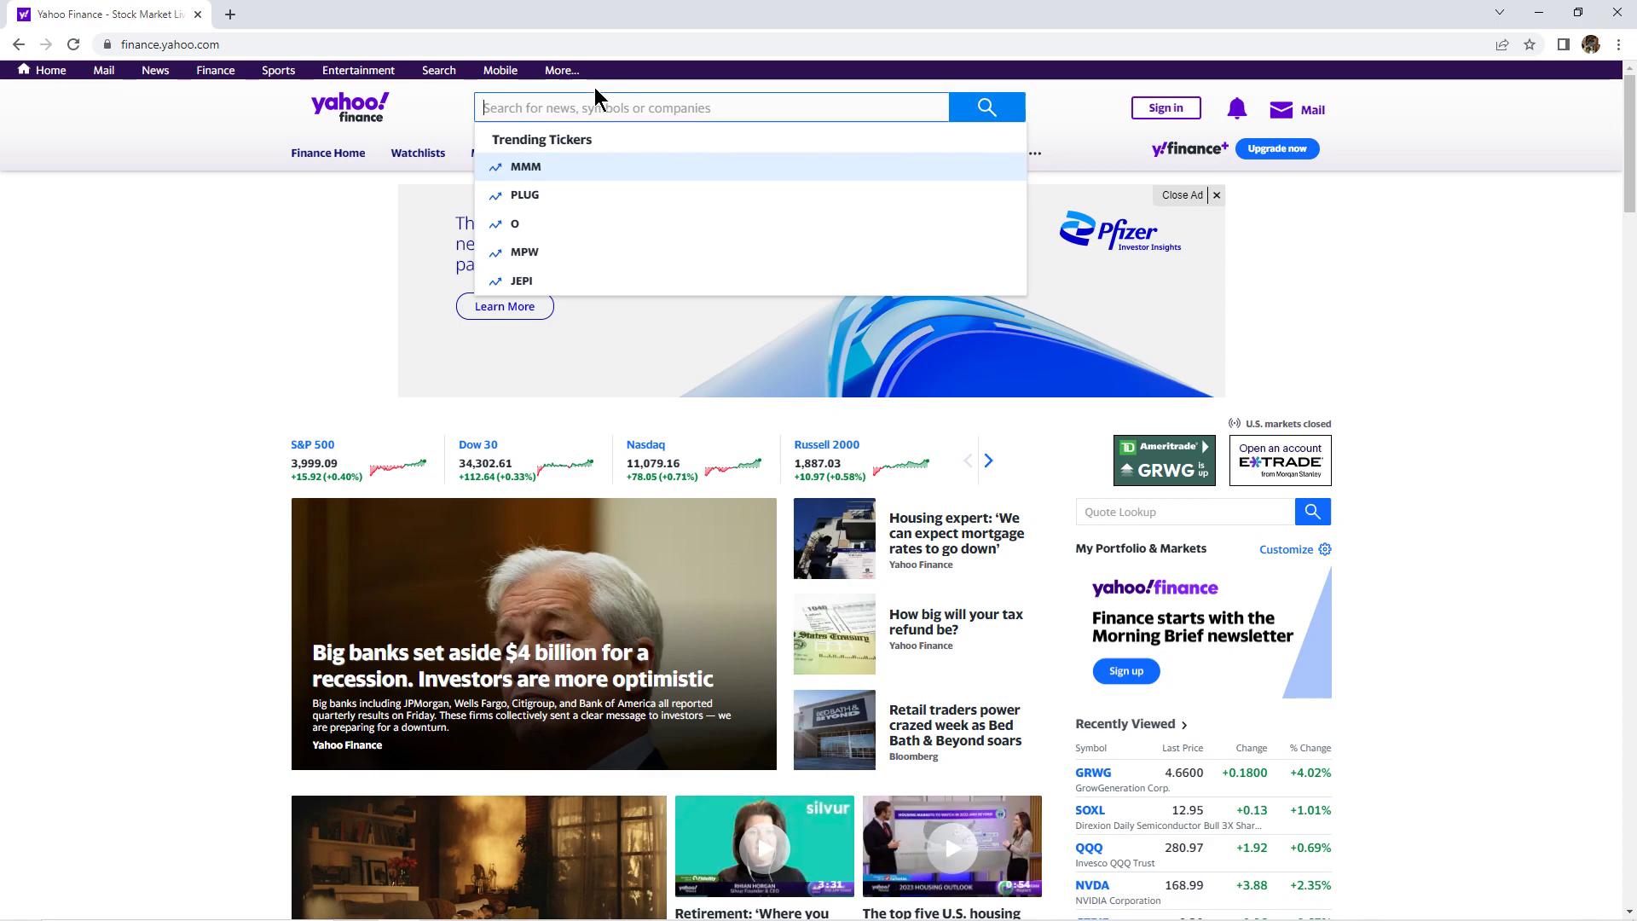
pyautogui.write('gr')
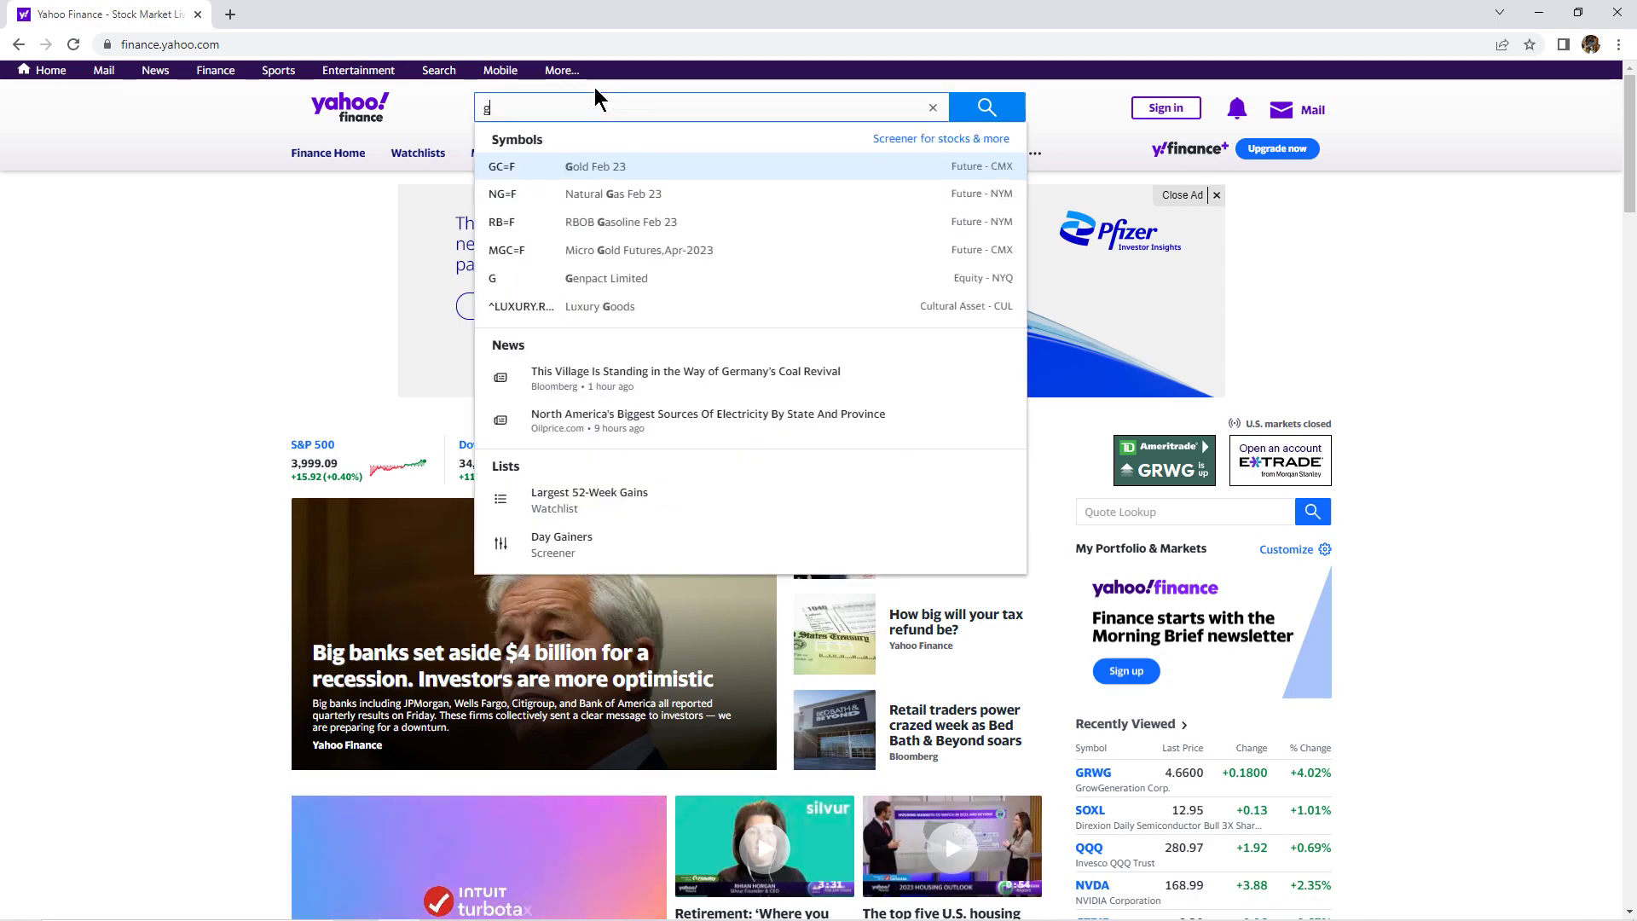
pyautogui.press('BackSpace')
pyautogui.press('BackSpace')
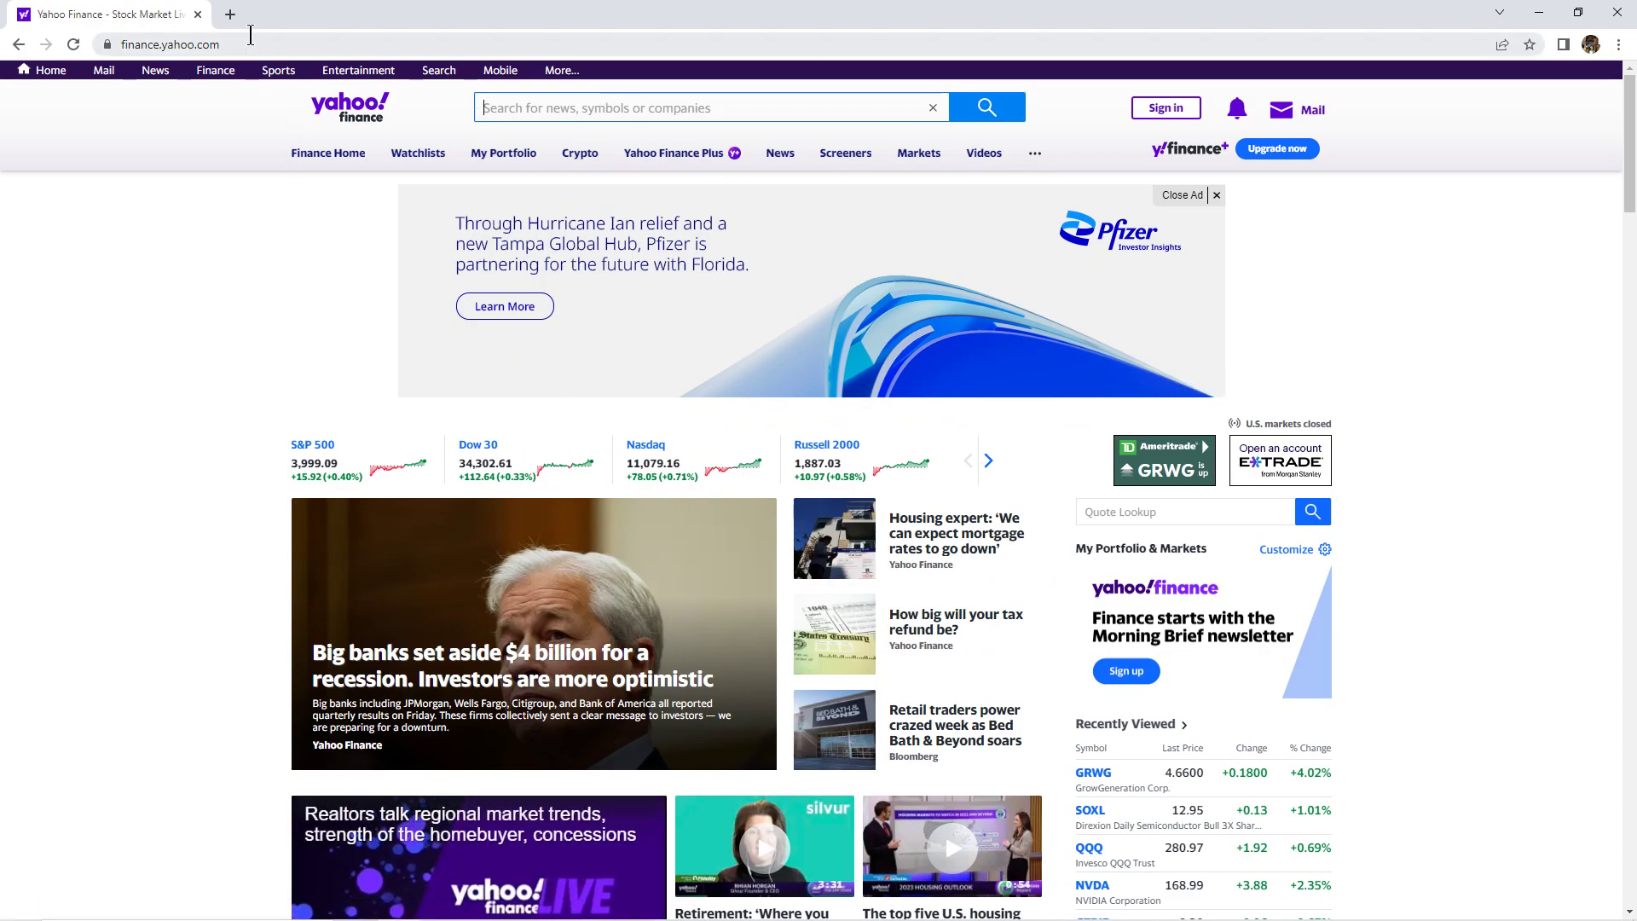
pyautogui.click(282, 44)
# - Search for the ticker symbol GRWG and open its quote page
pyautogui.click(607, 117)
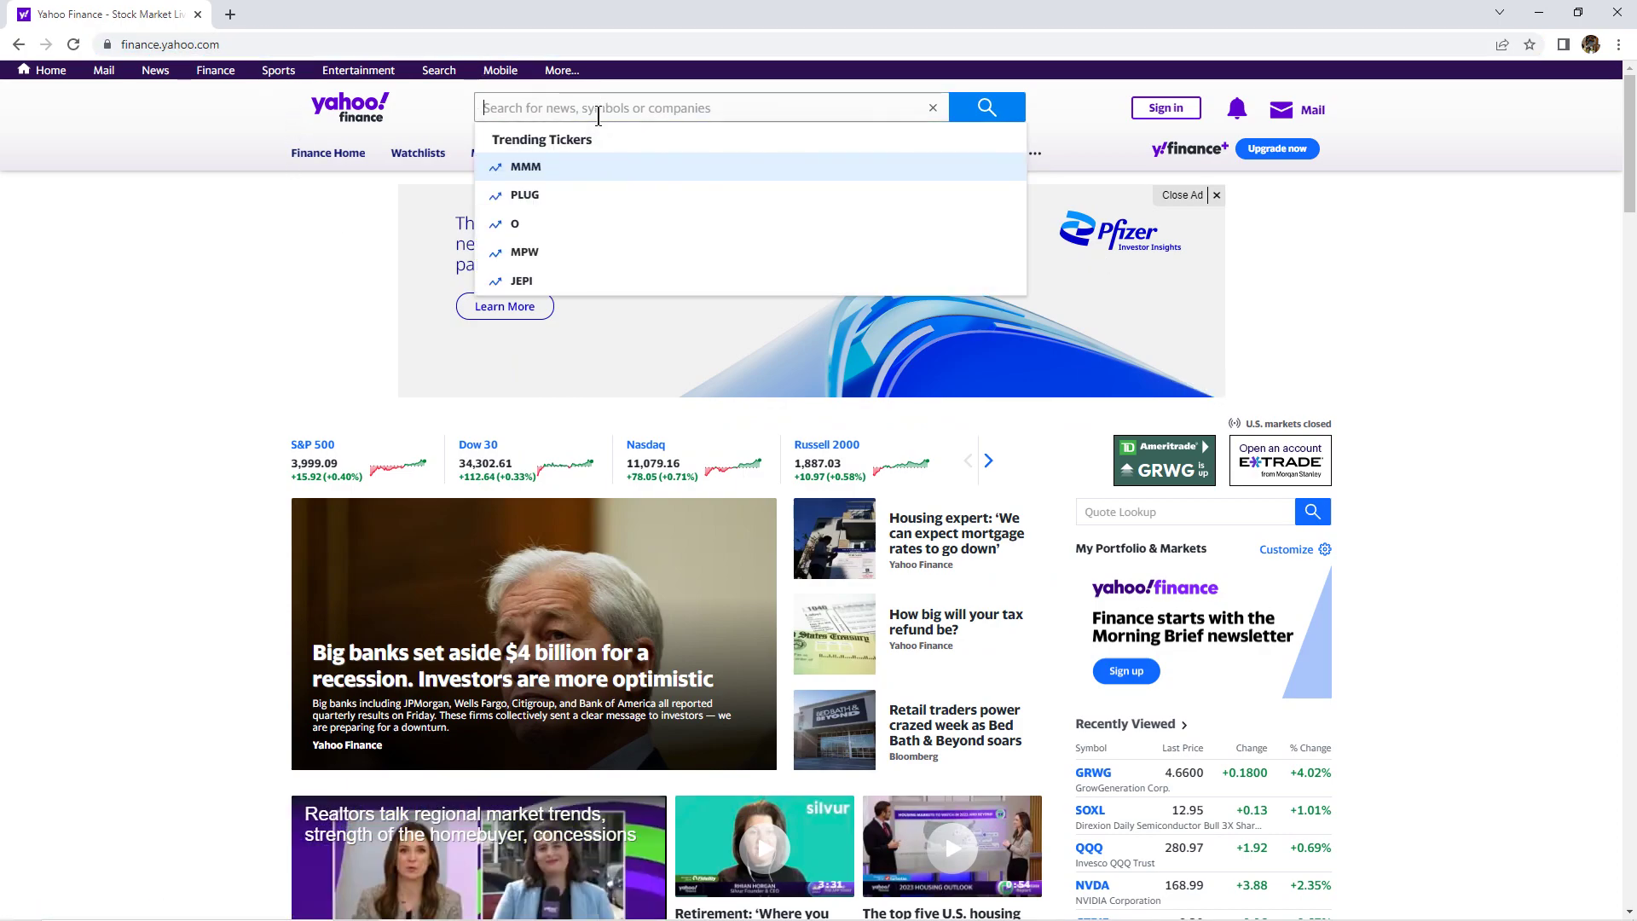
pyautogui.write('grw')
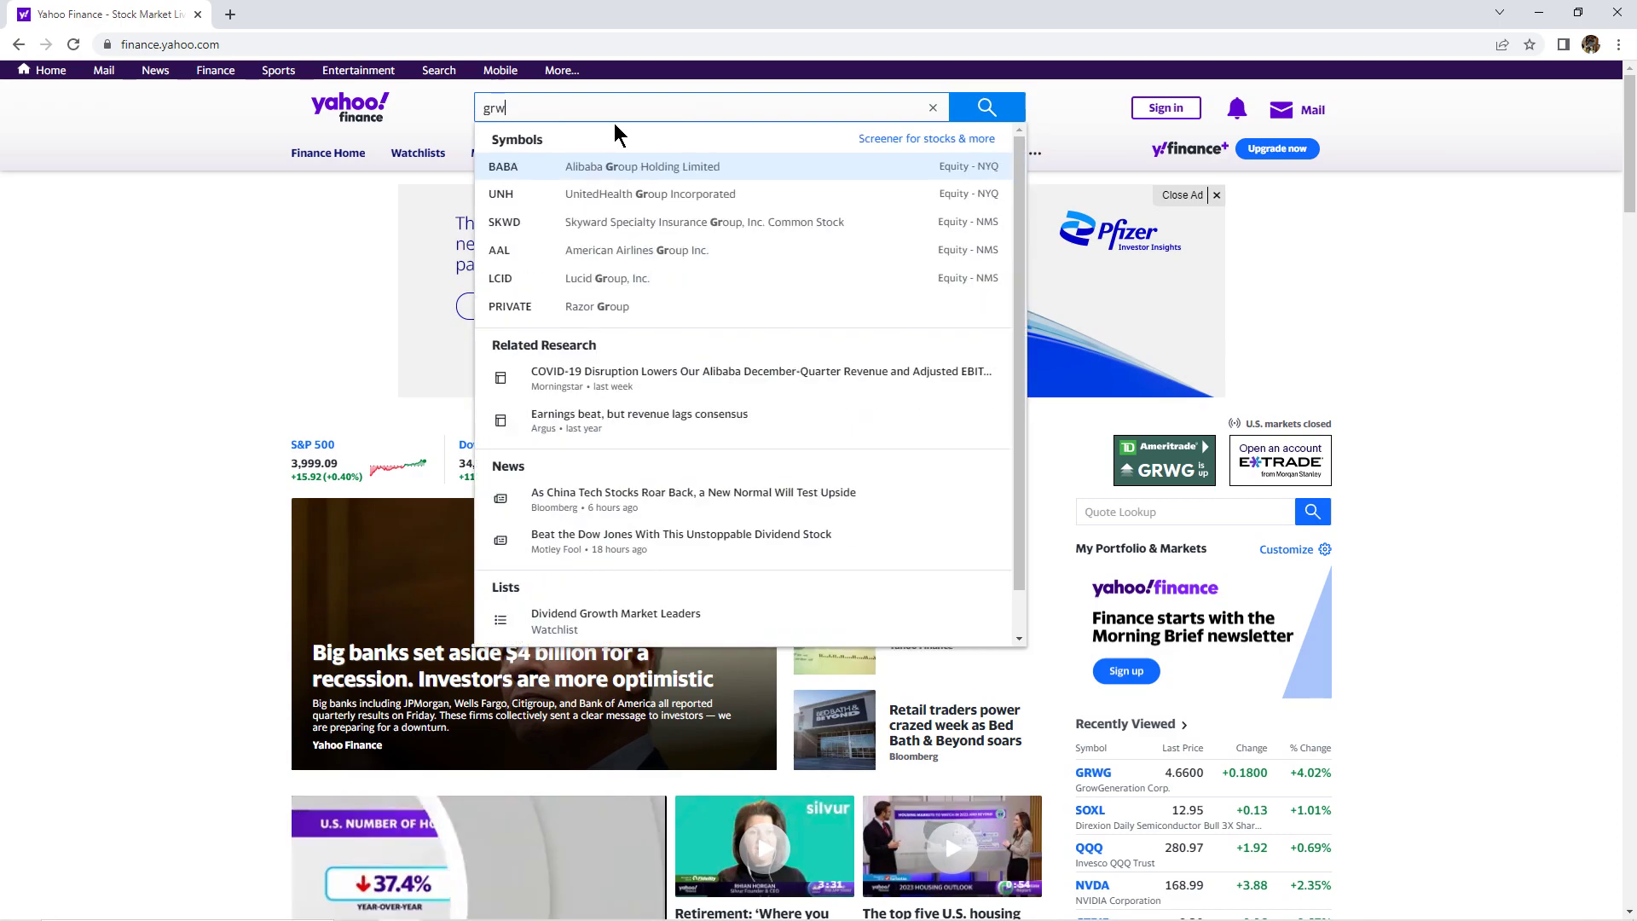
pyautogui.write('g')
pyautogui.press('Return')
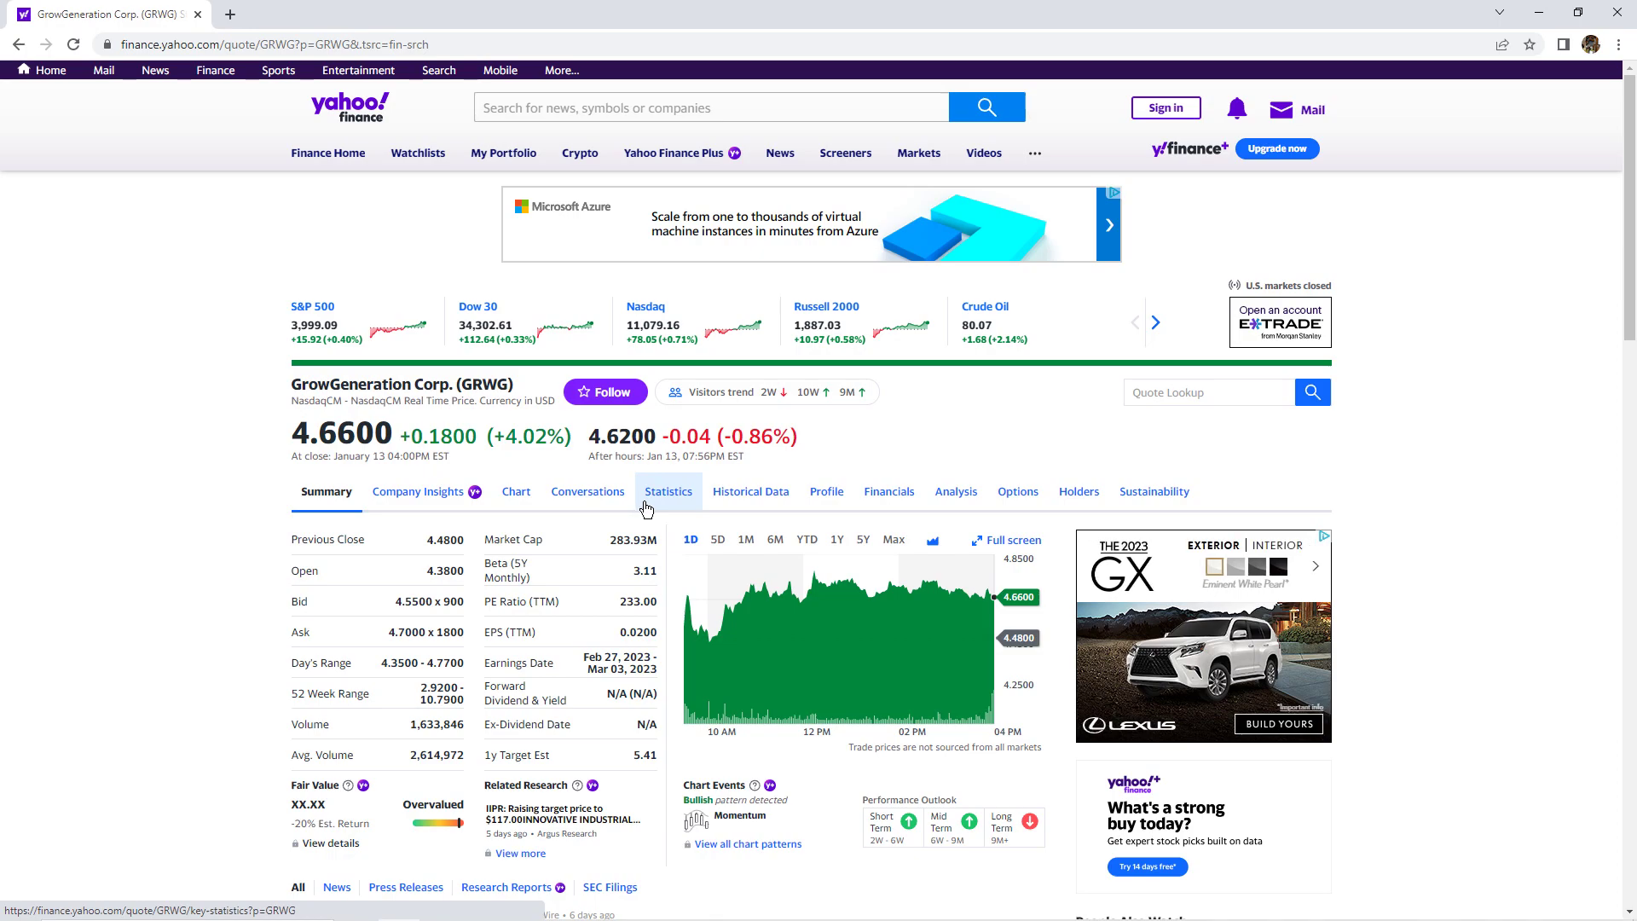
# - Open the GrowGeneration Corp. (GRWG) price chart in full-screen view
pyautogui.click(517, 501)
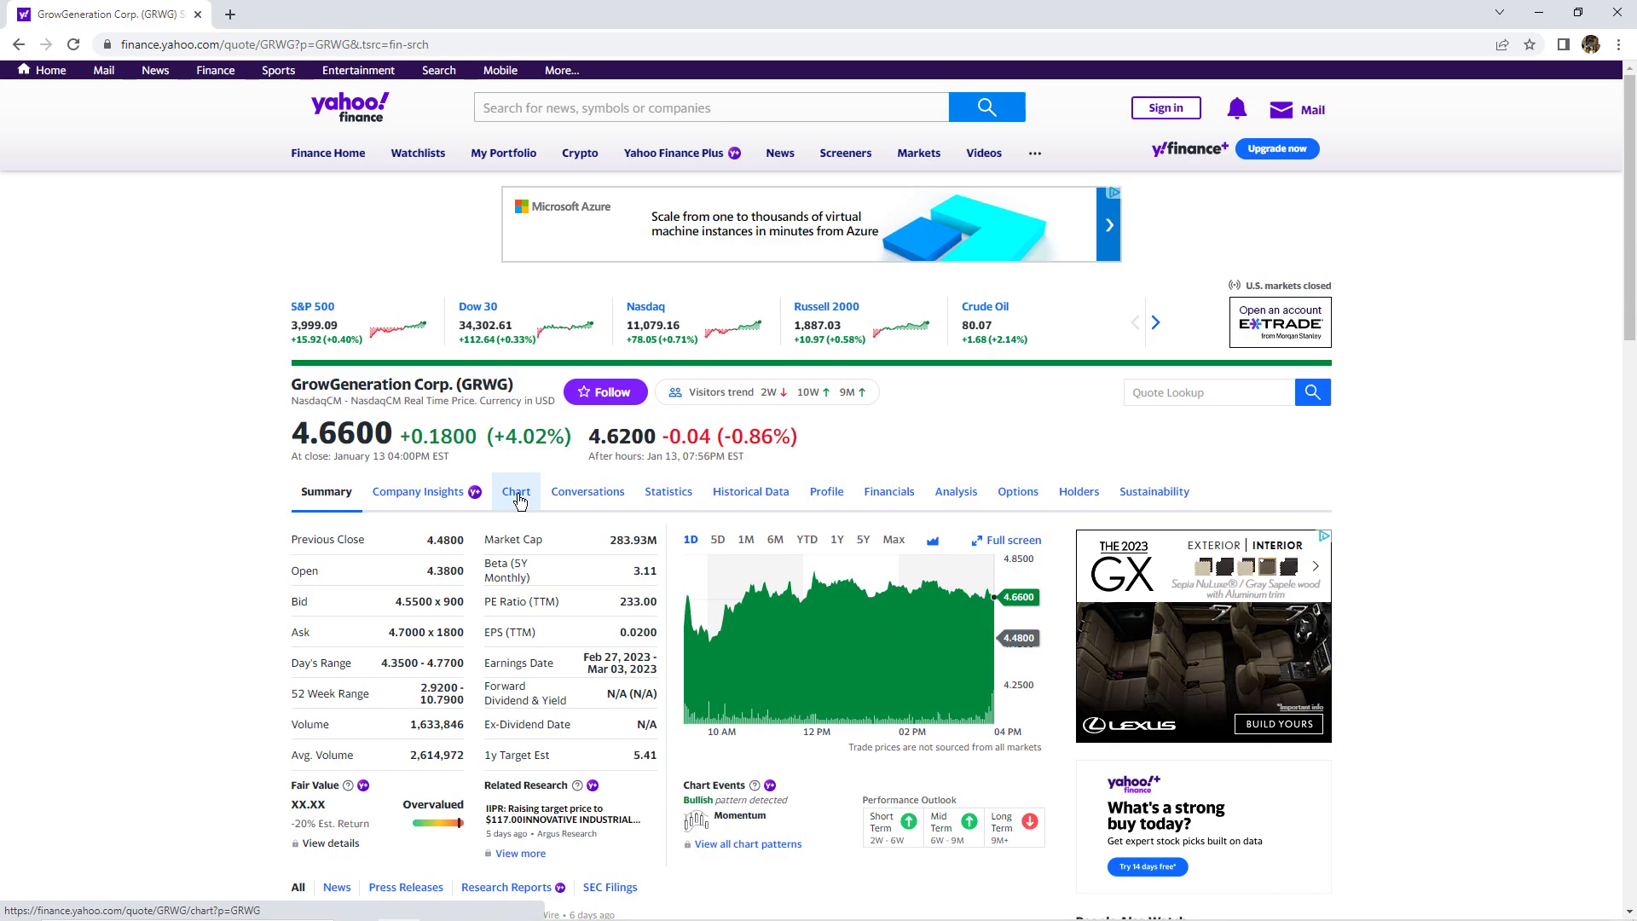
pyautogui.click(520, 501)
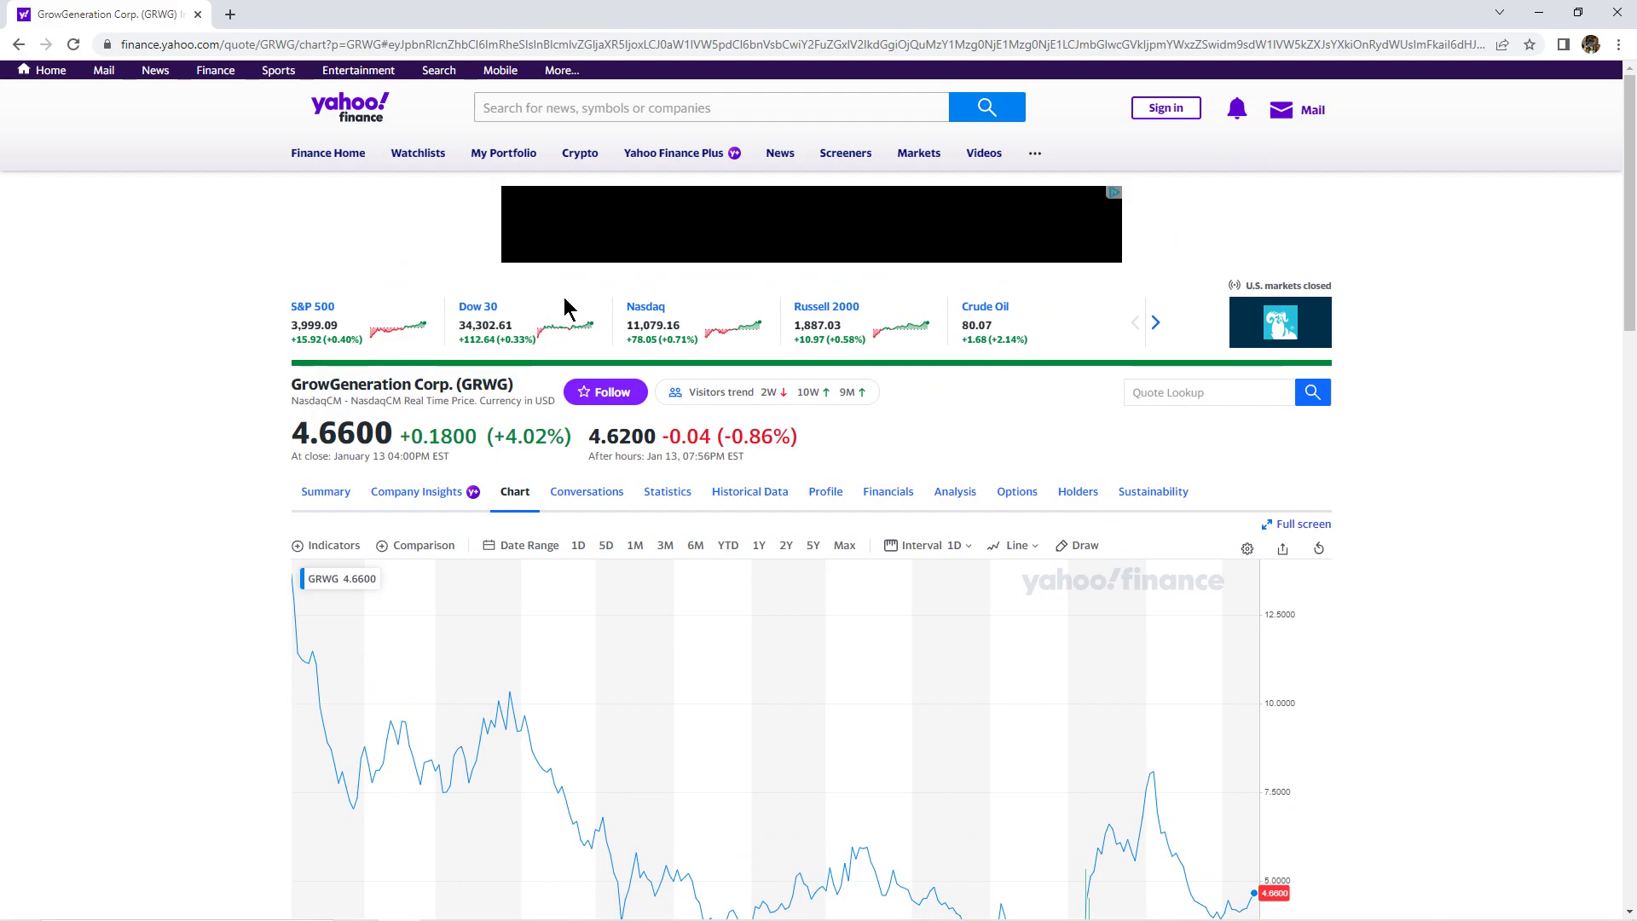
pyautogui.scroll(-2, 767, 375)
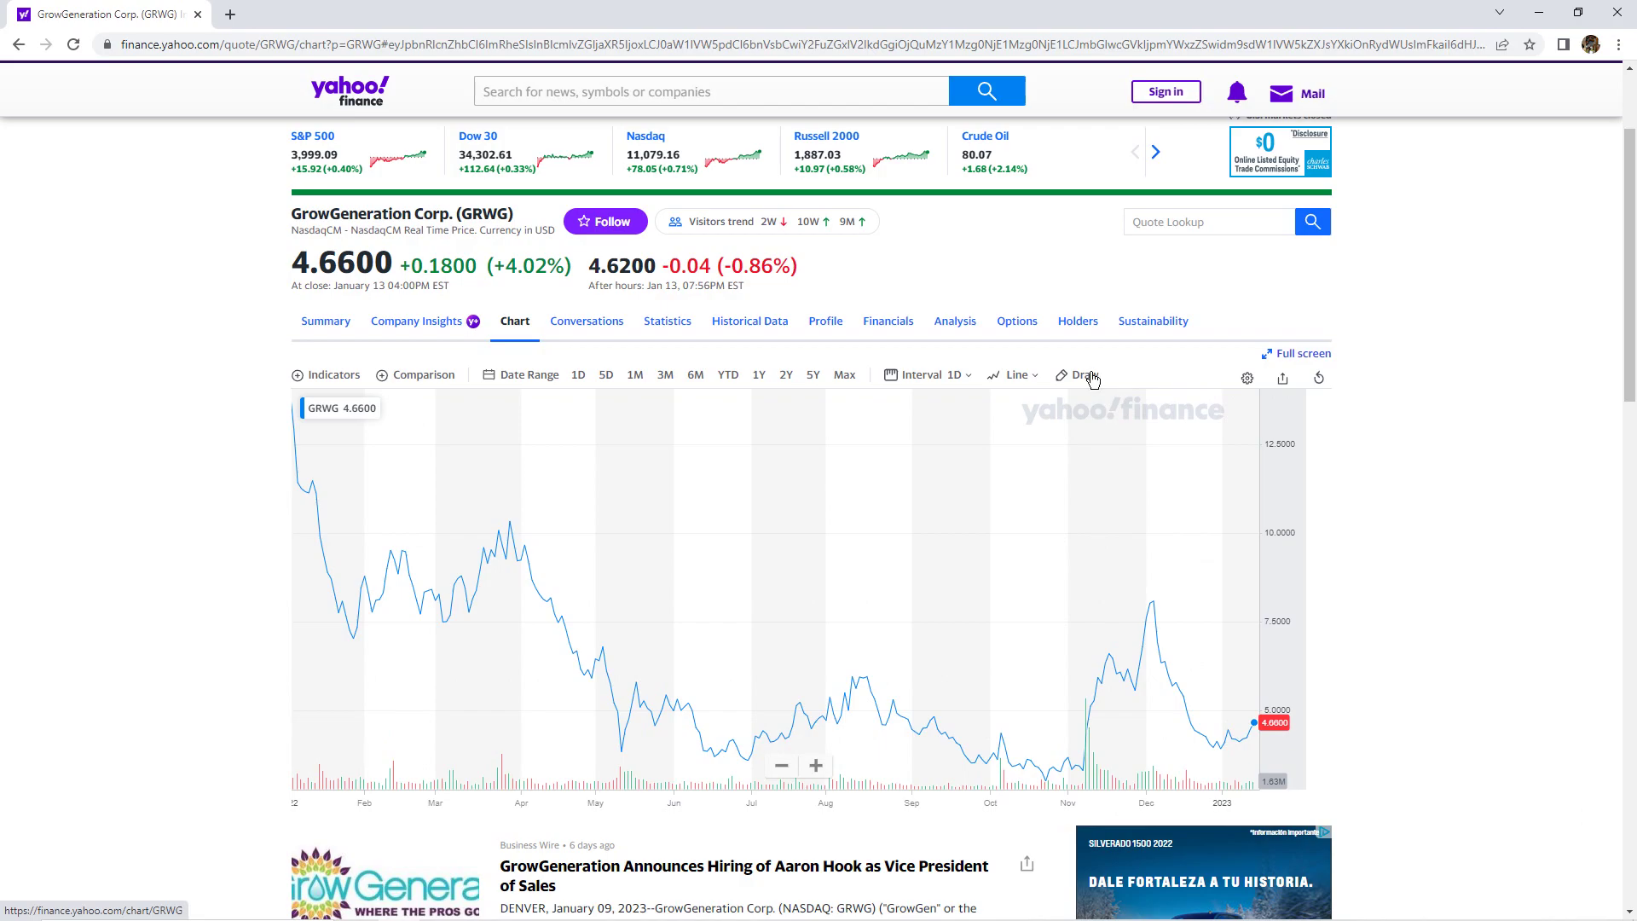
pyautogui.click(1301, 356)
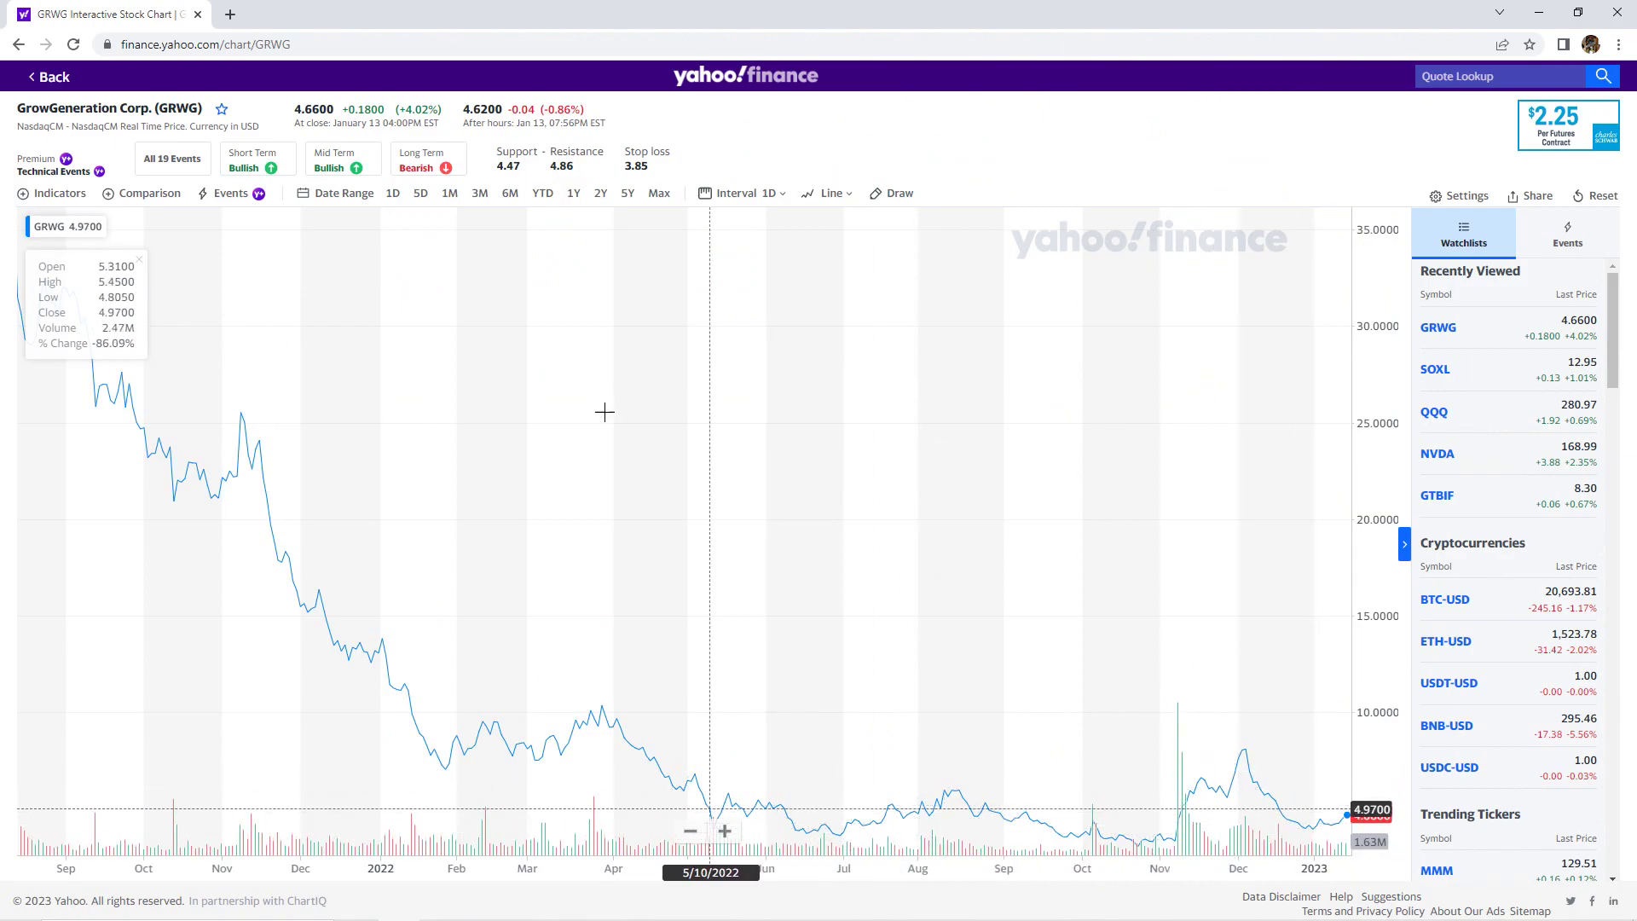
# - Compare the Hollow Candle and Candle chart styles, leaving the GRWG chart set to Hollow Candle
pyautogui.click(843, 199)
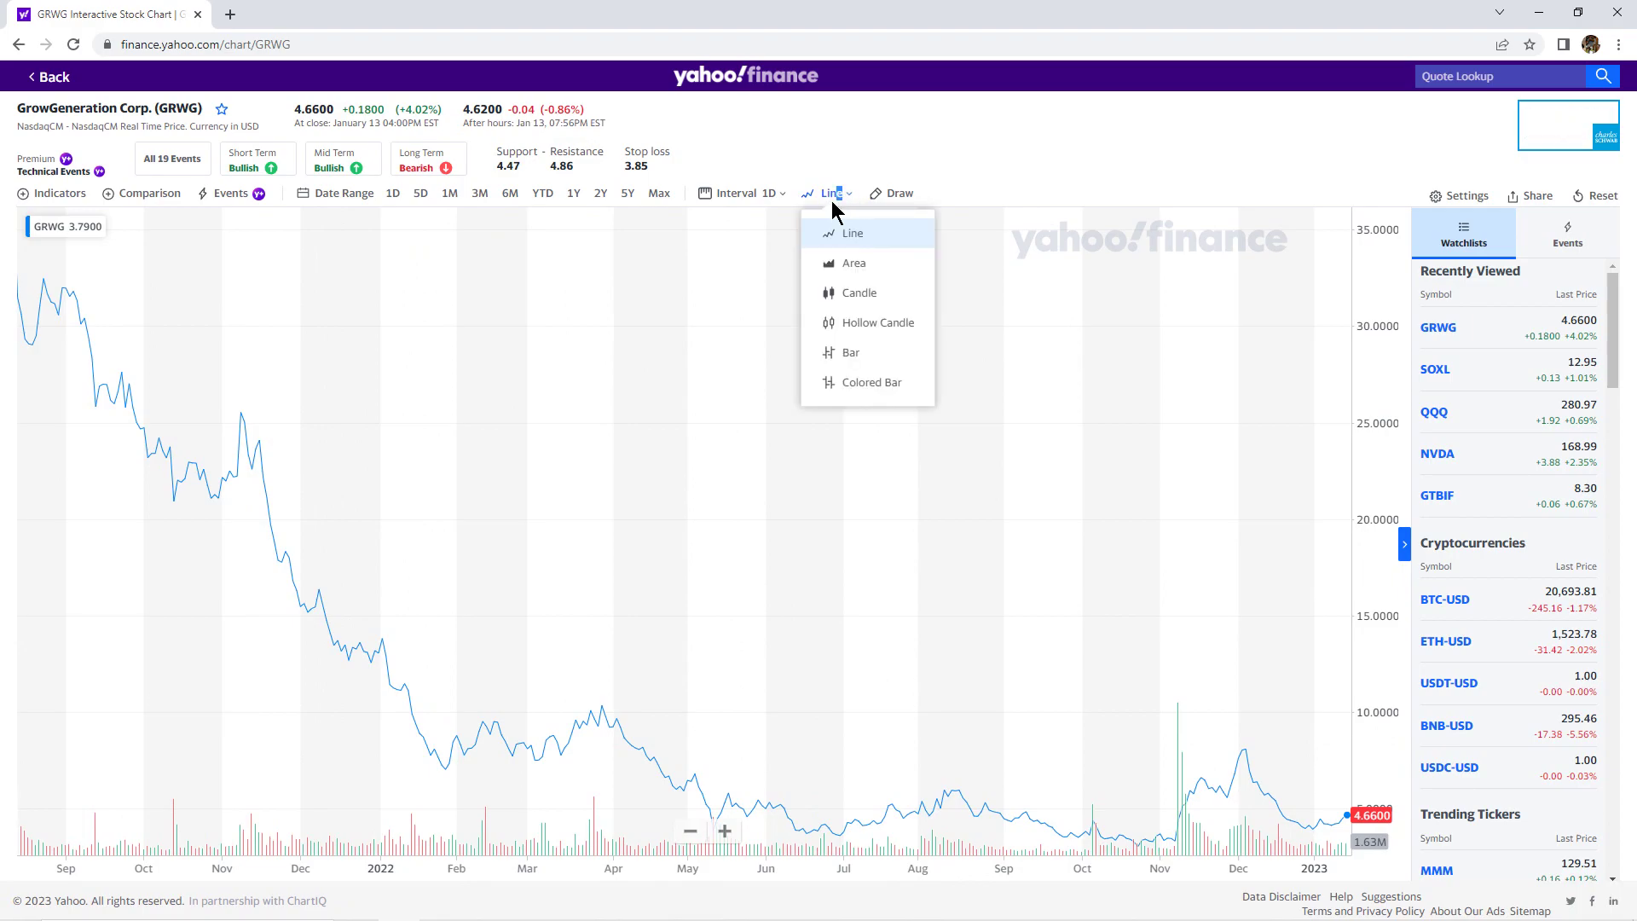
pyautogui.click(870, 324)
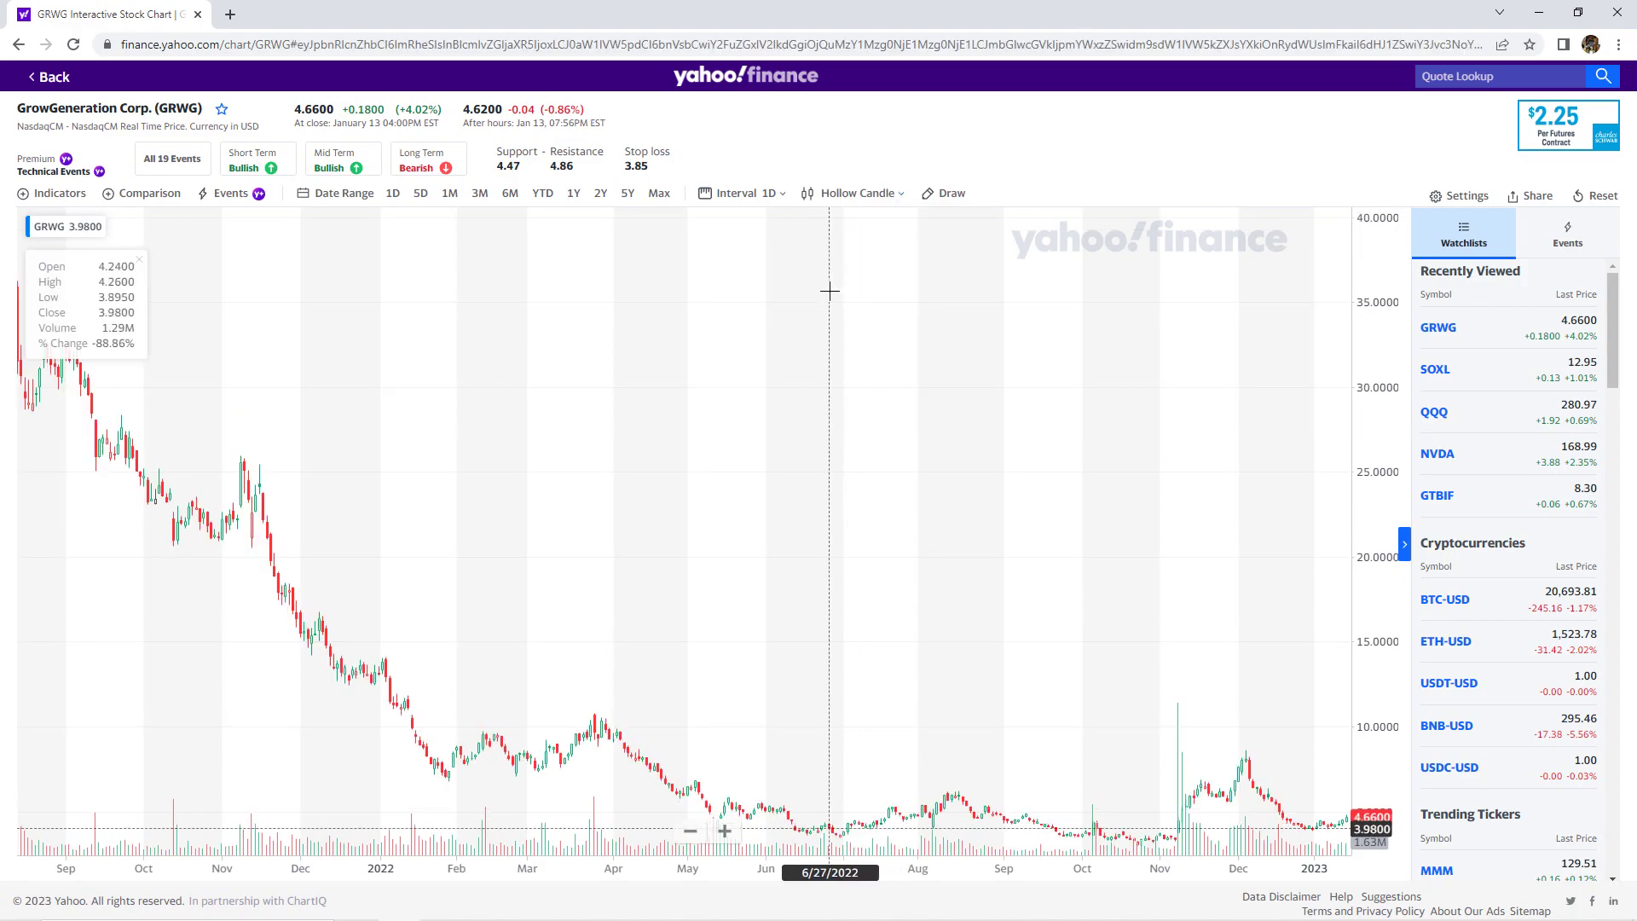
pyautogui.click(832, 201)
pyautogui.click(869, 298)
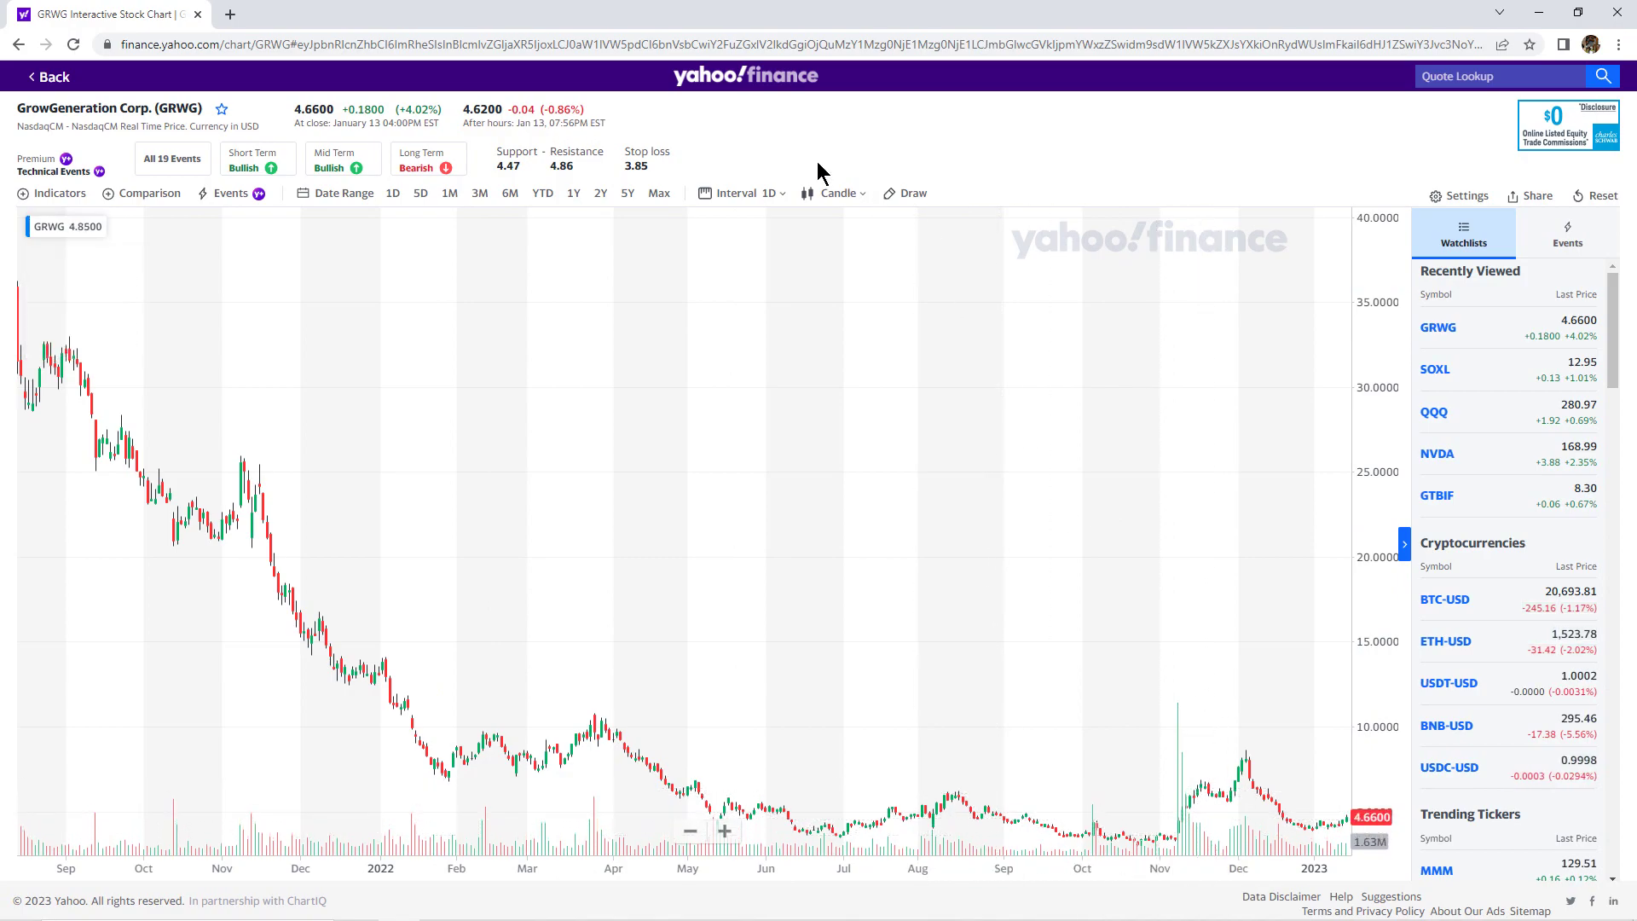
pyautogui.click(838, 192)
pyautogui.click(870, 331)
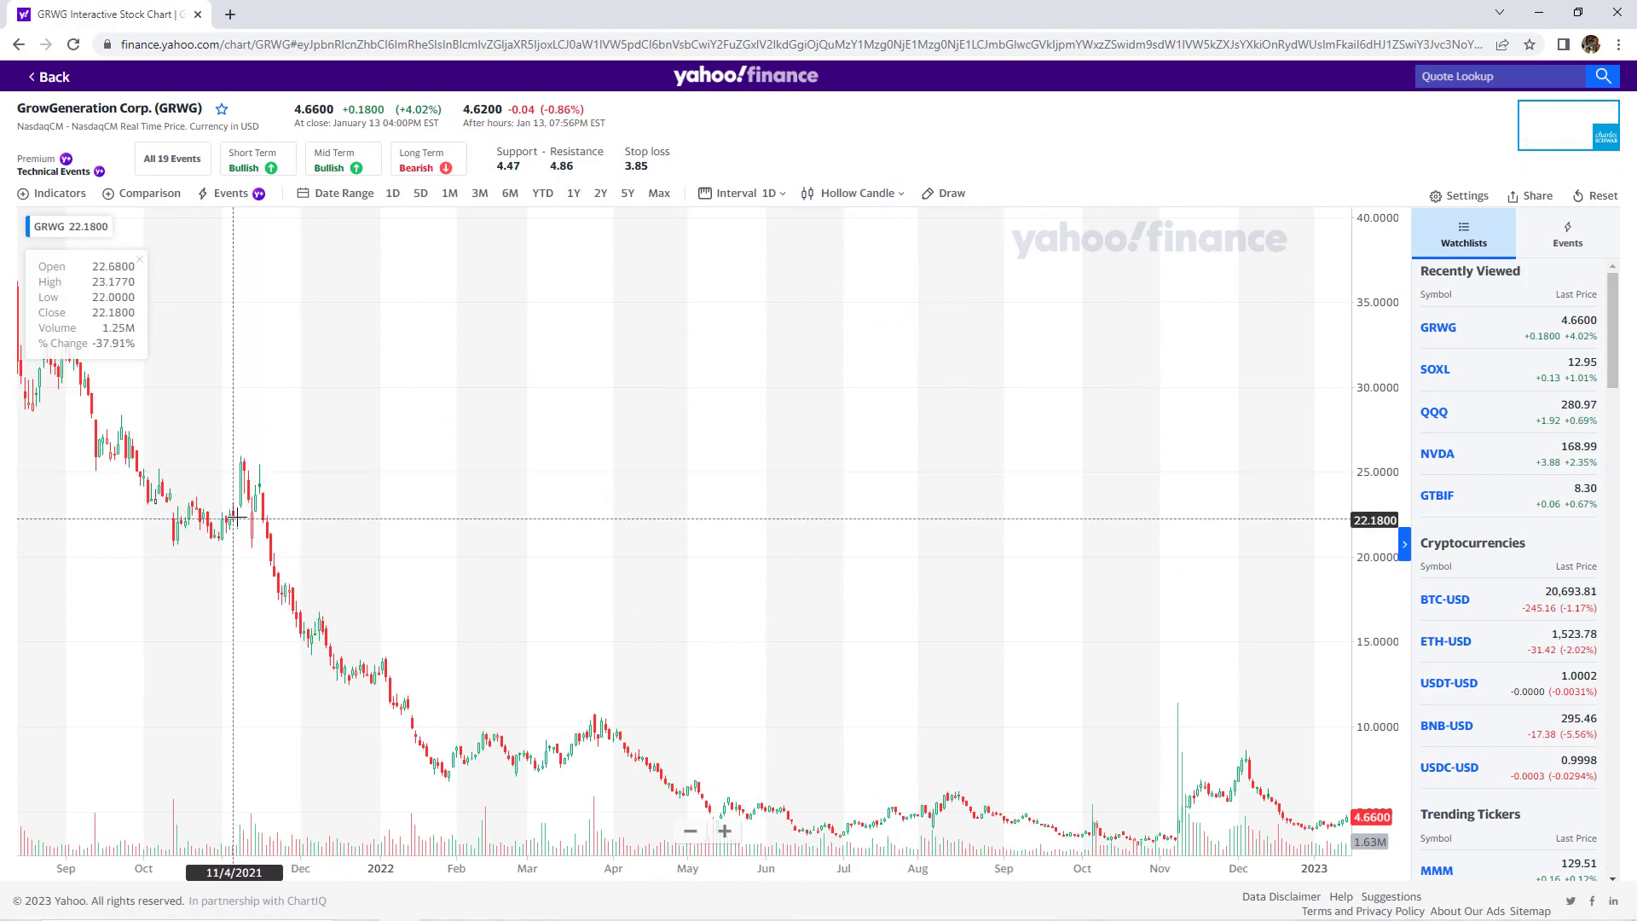
# - Collapse the watchlists sidebar to give the GRWG chart the full page width
pyautogui.scroll(5, 234, 515)
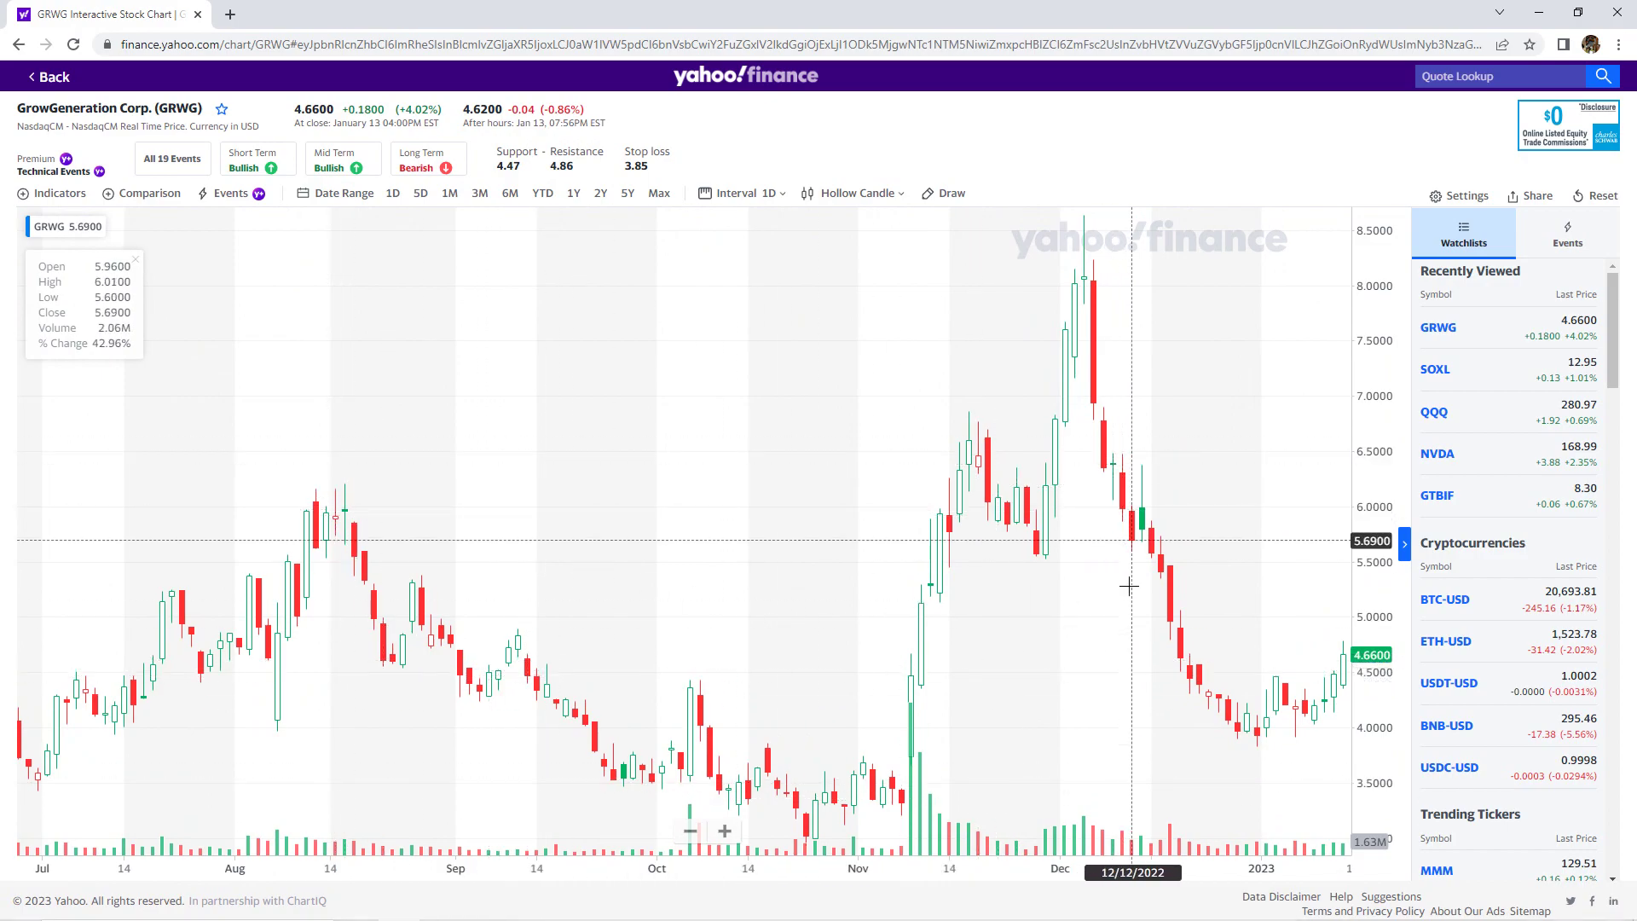
pyautogui.scroll(4, 1125, 586)
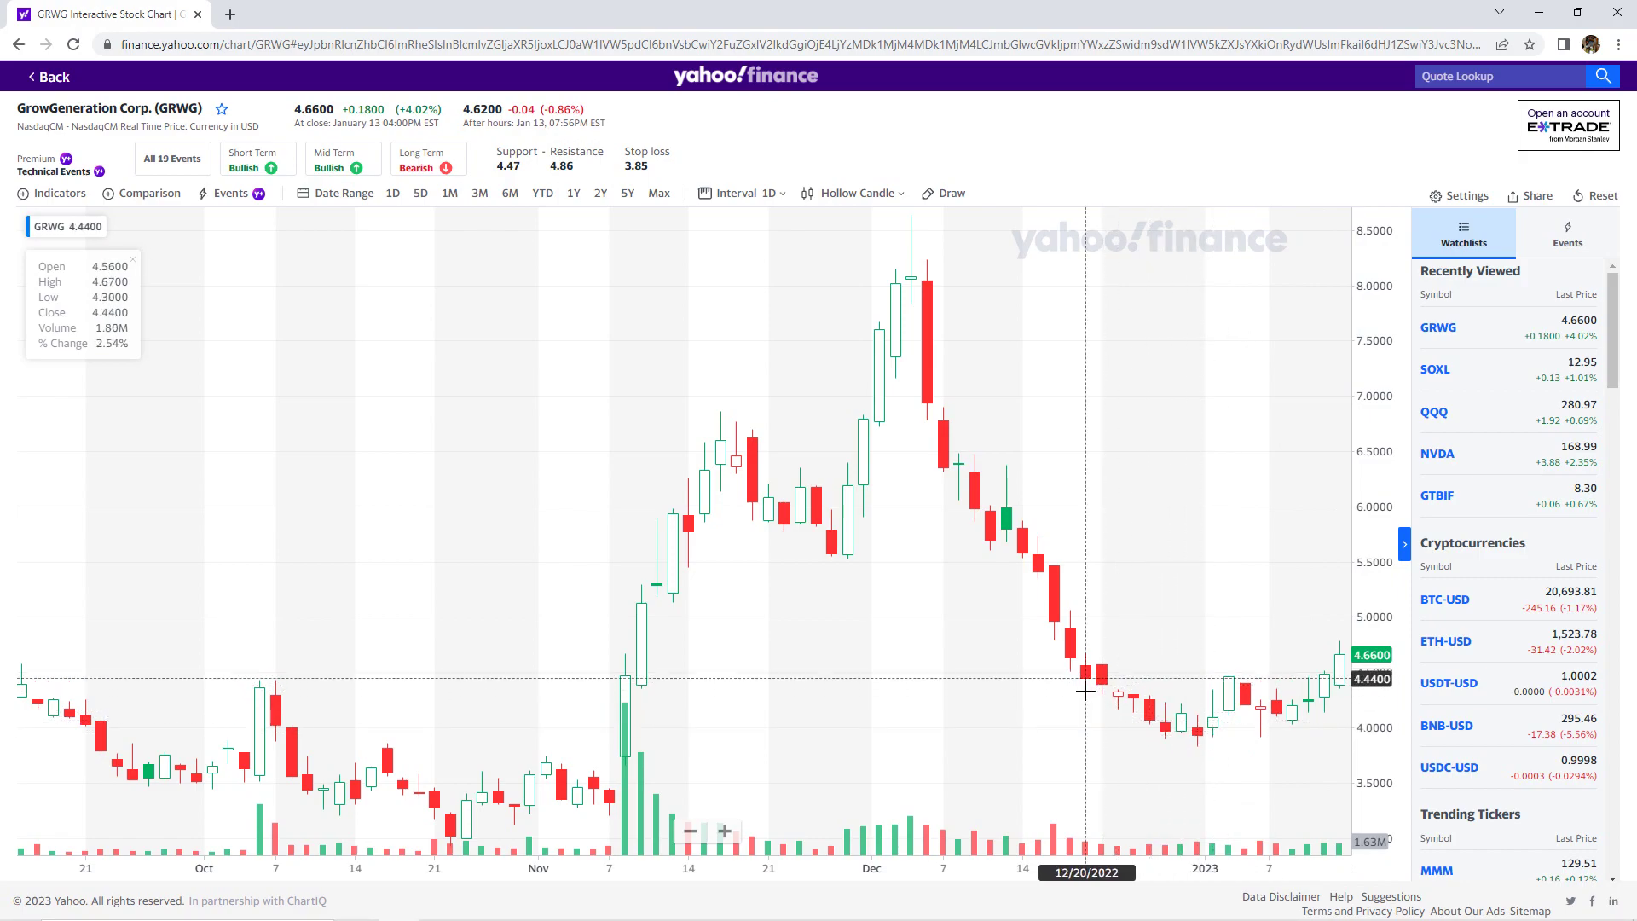
pyautogui.scroll(-5, 1079, 673)
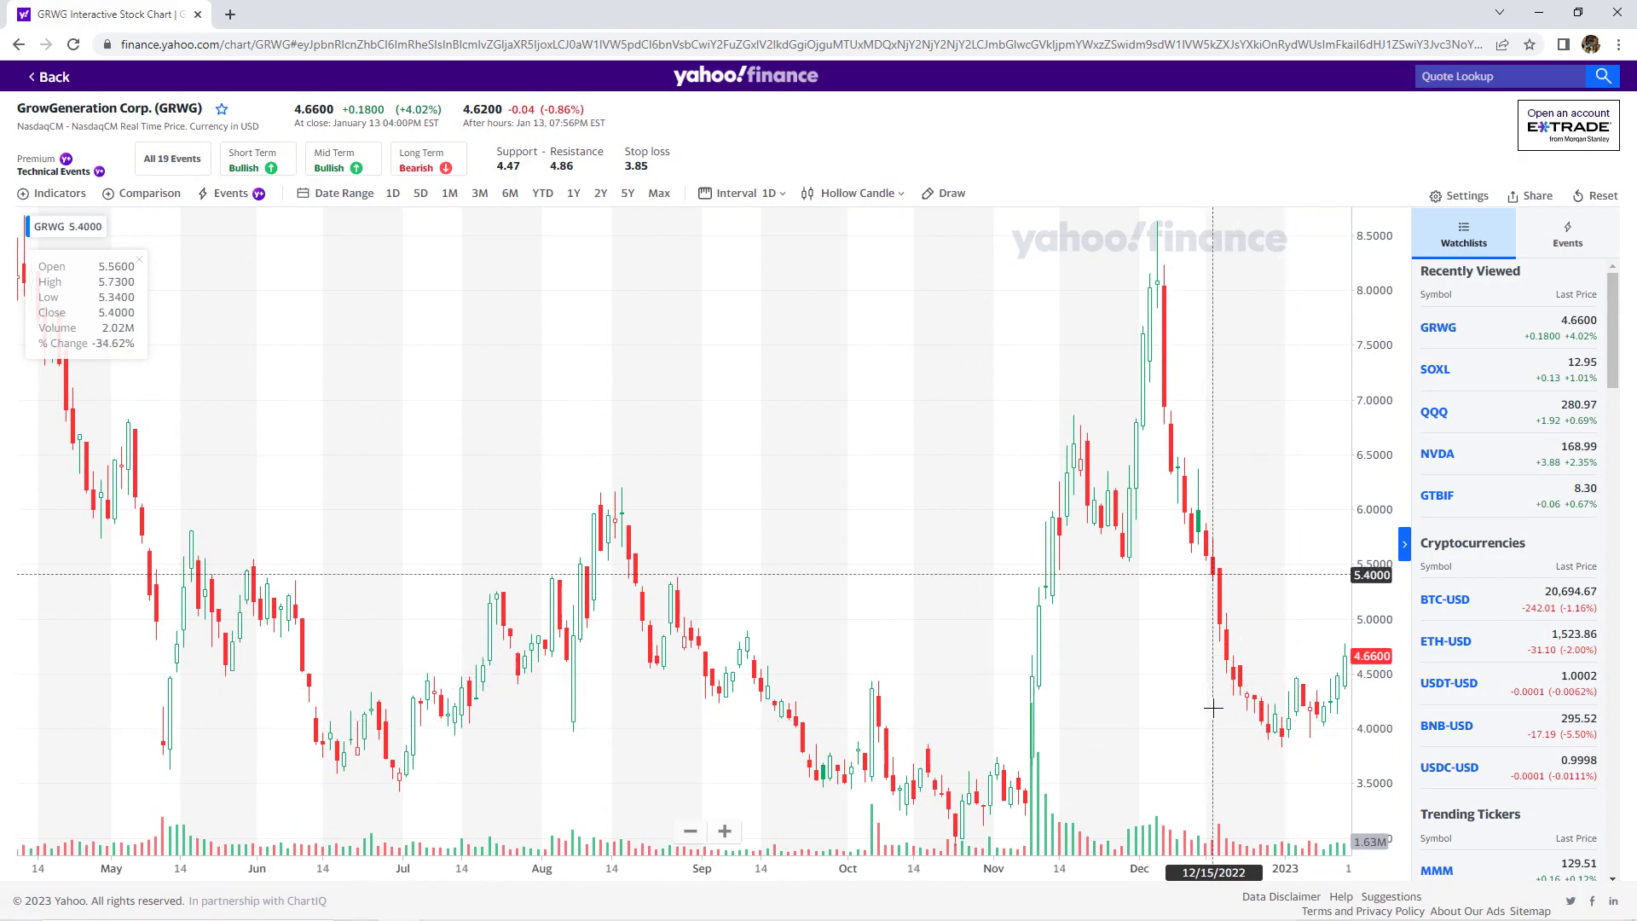
pyautogui.click(1402, 543)
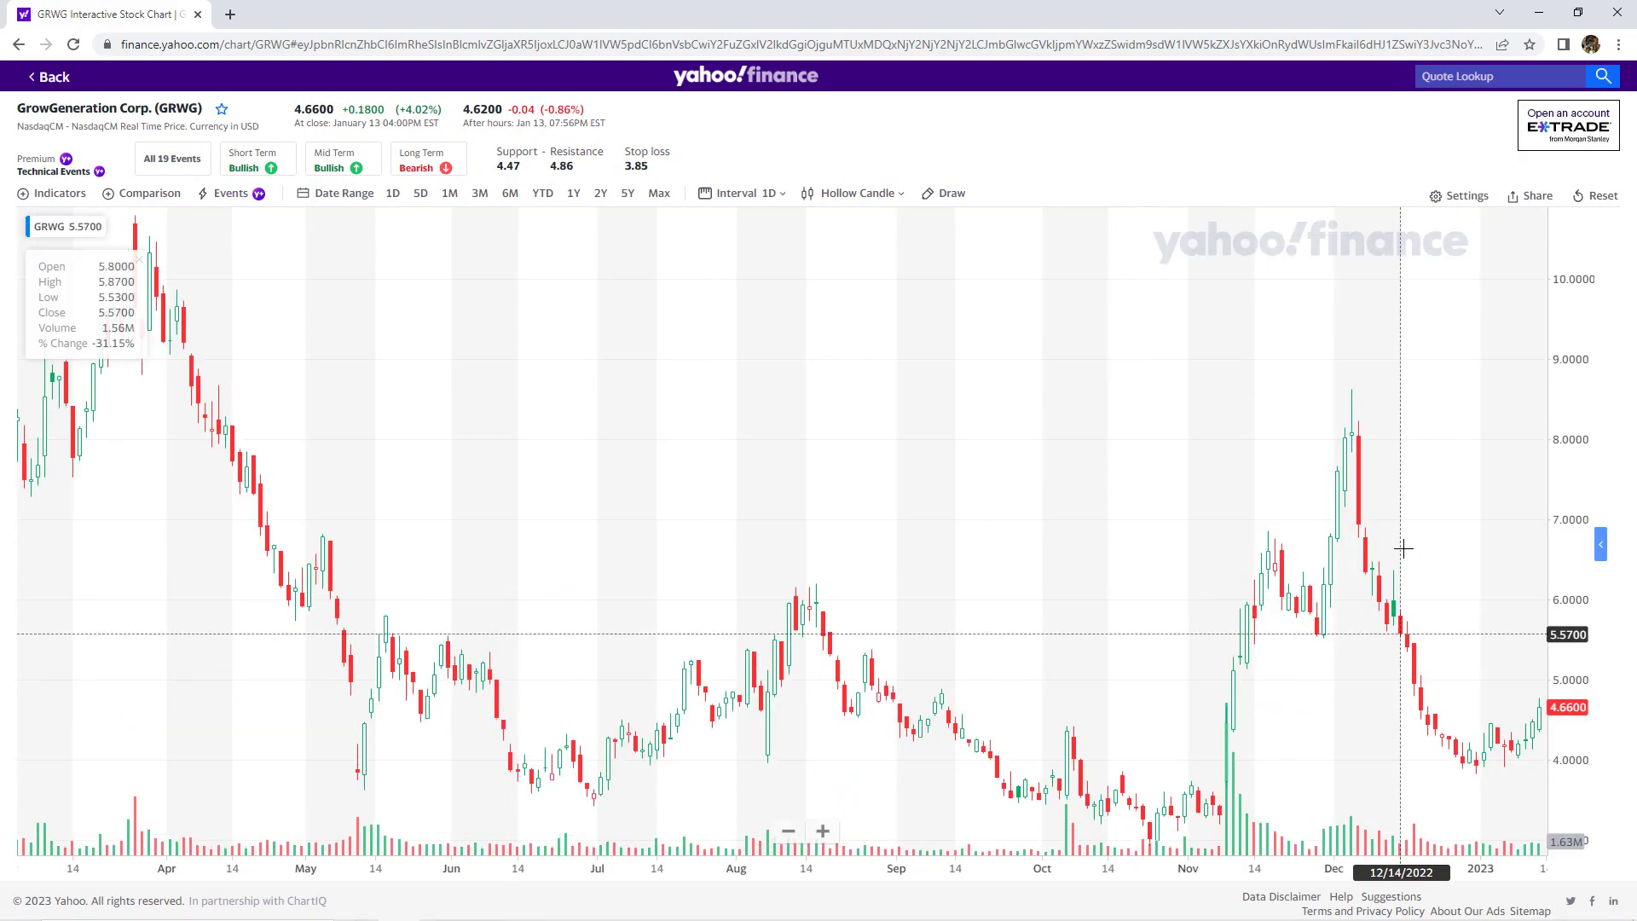
pyautogui.scroll(-5, 1151, 349)
pyautogui.scroll(5, 1146, 345)
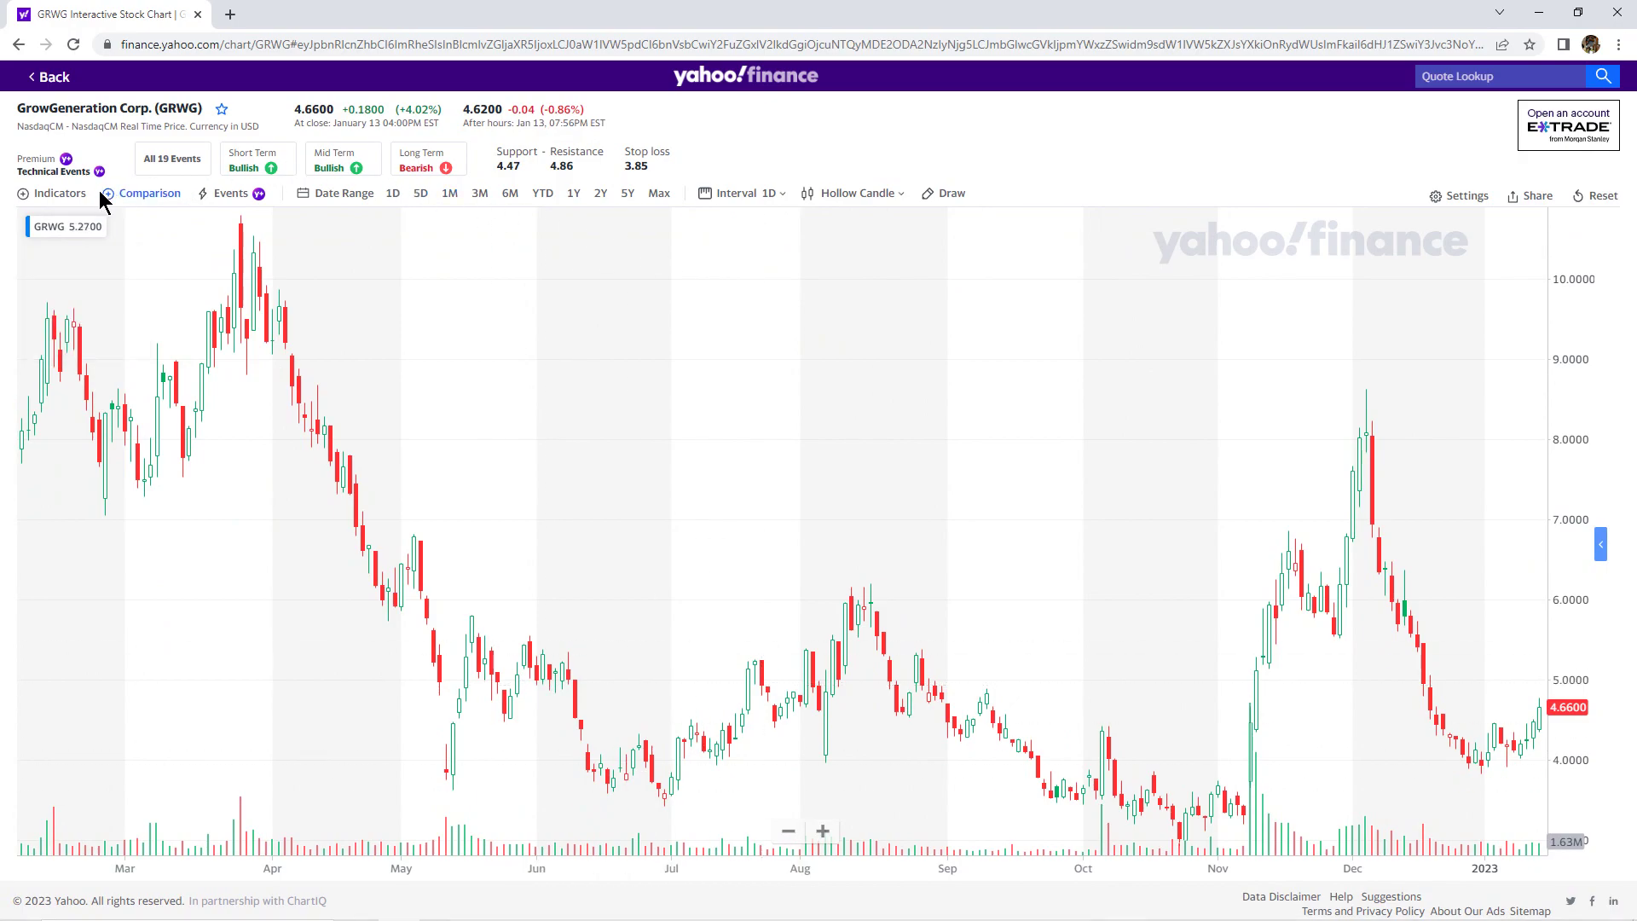
# - Add a 50-period simple moving average of the closing price with offset 0 to the chart
pyautogui.click(24, 203)
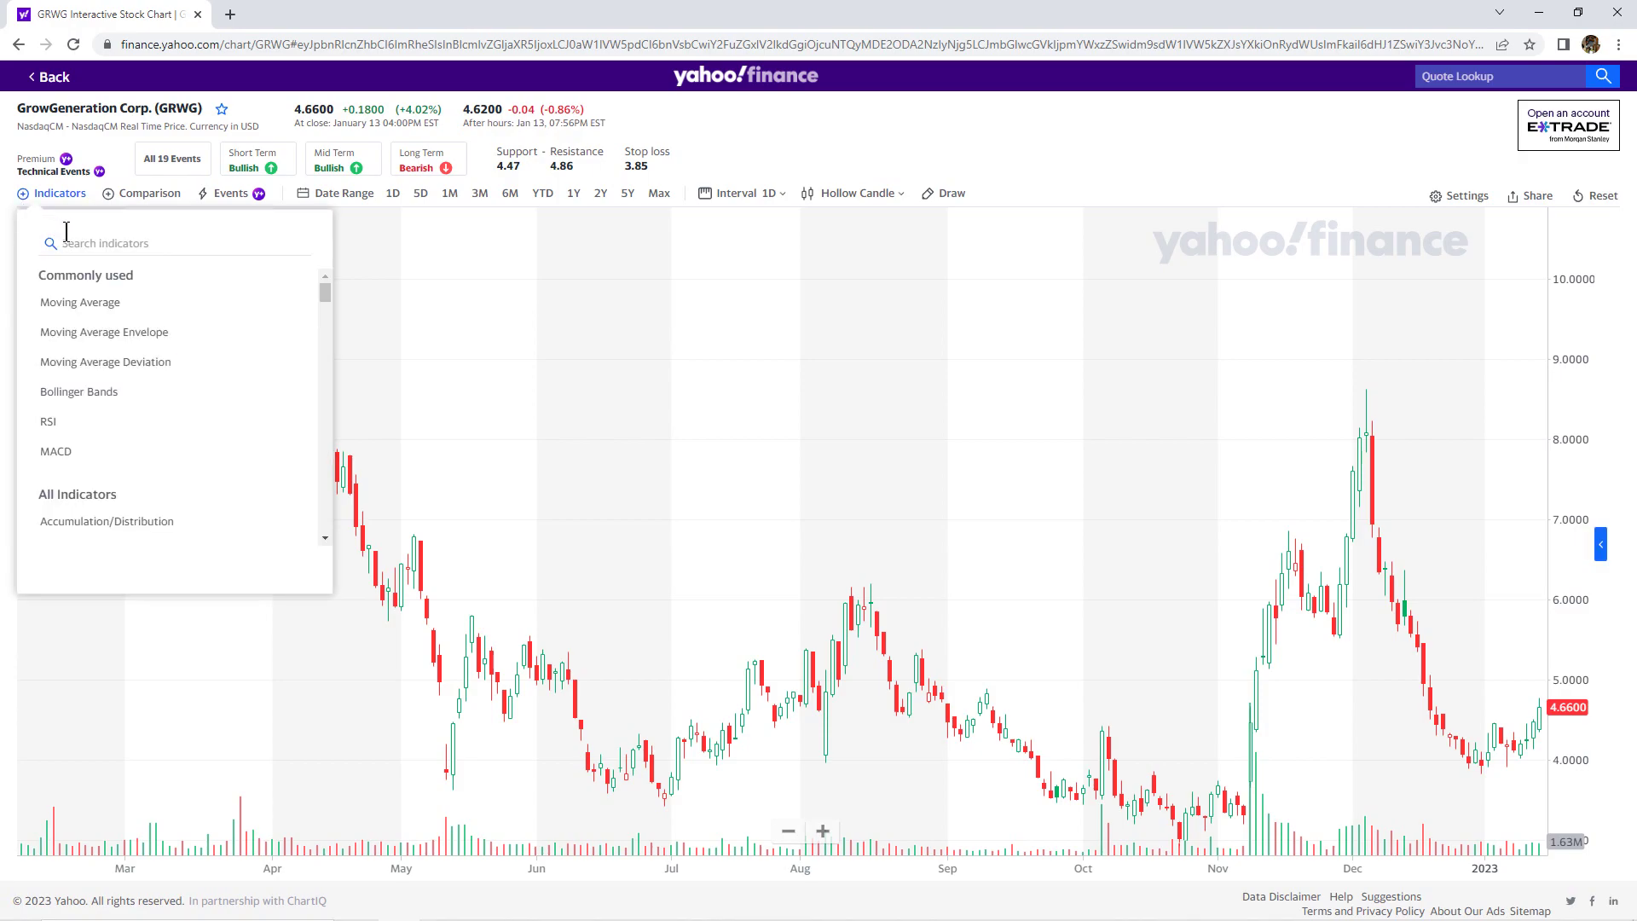
pyautogui.click(112, 308)
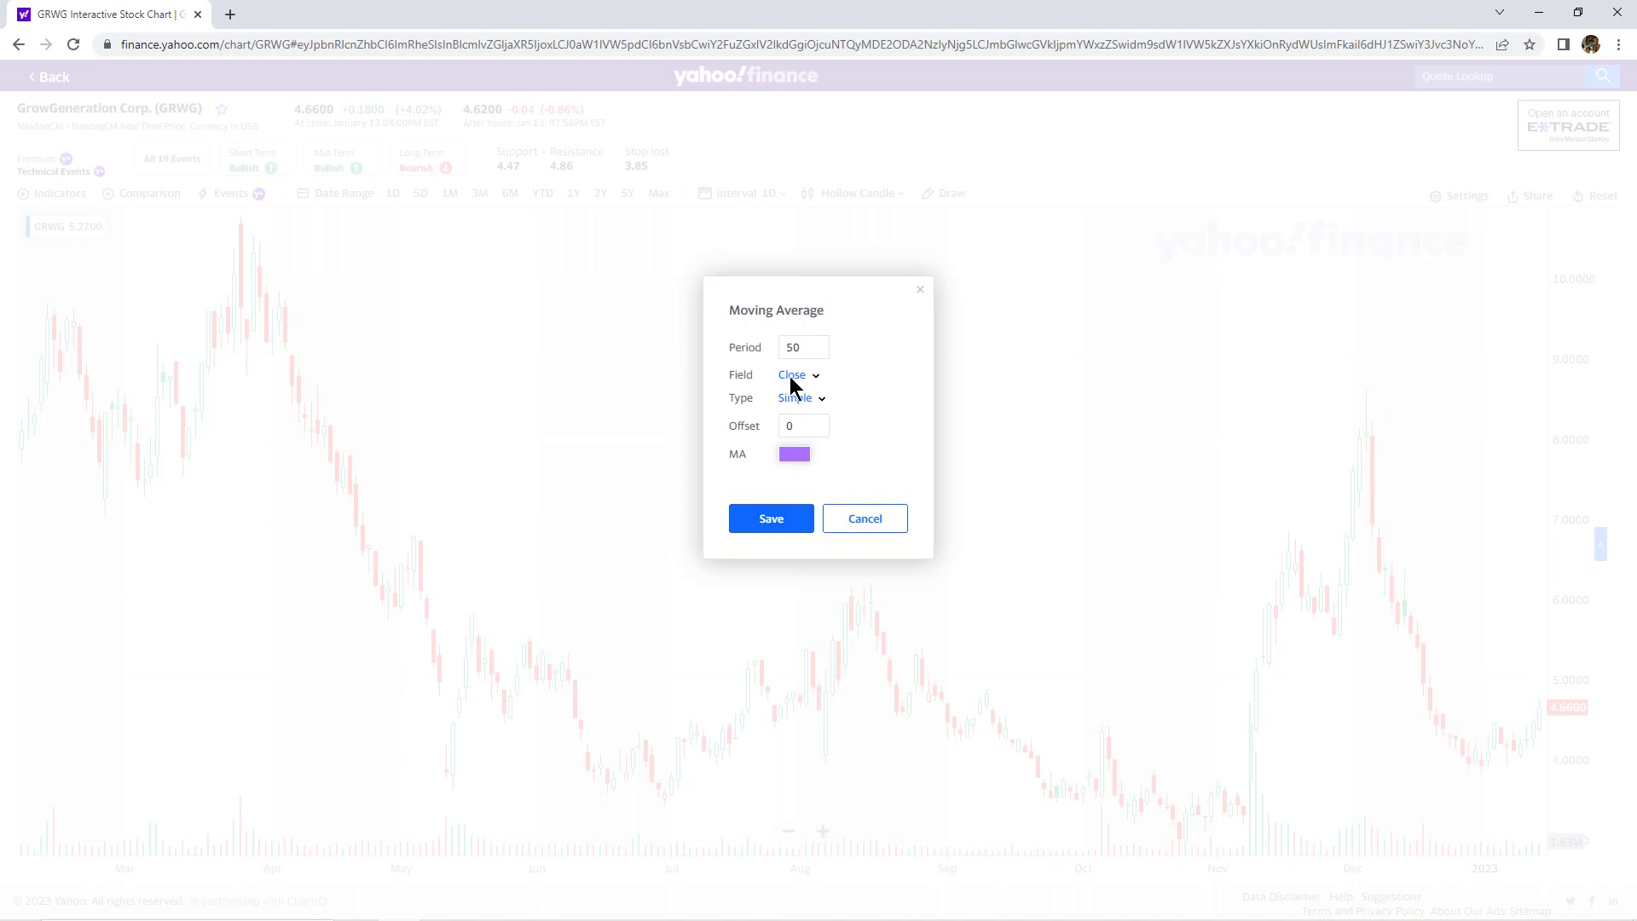
pyautogui.click(792, 518)
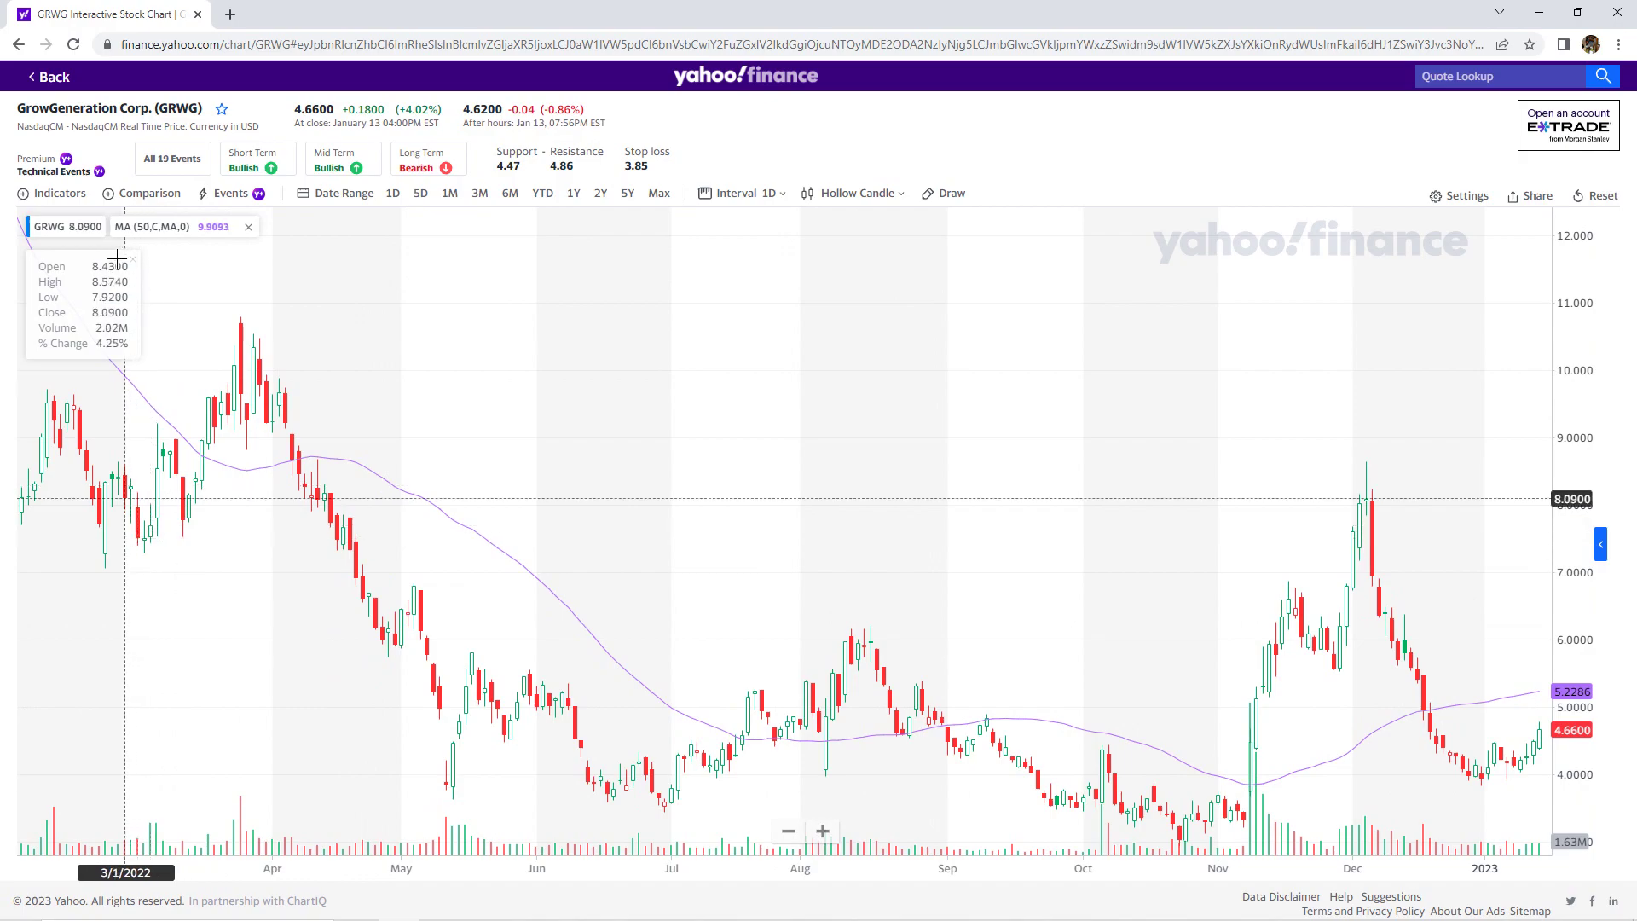
# - Add a second simple moving average of the closing price with a period of 100 and a black line
pyautogui.click(35, 200)
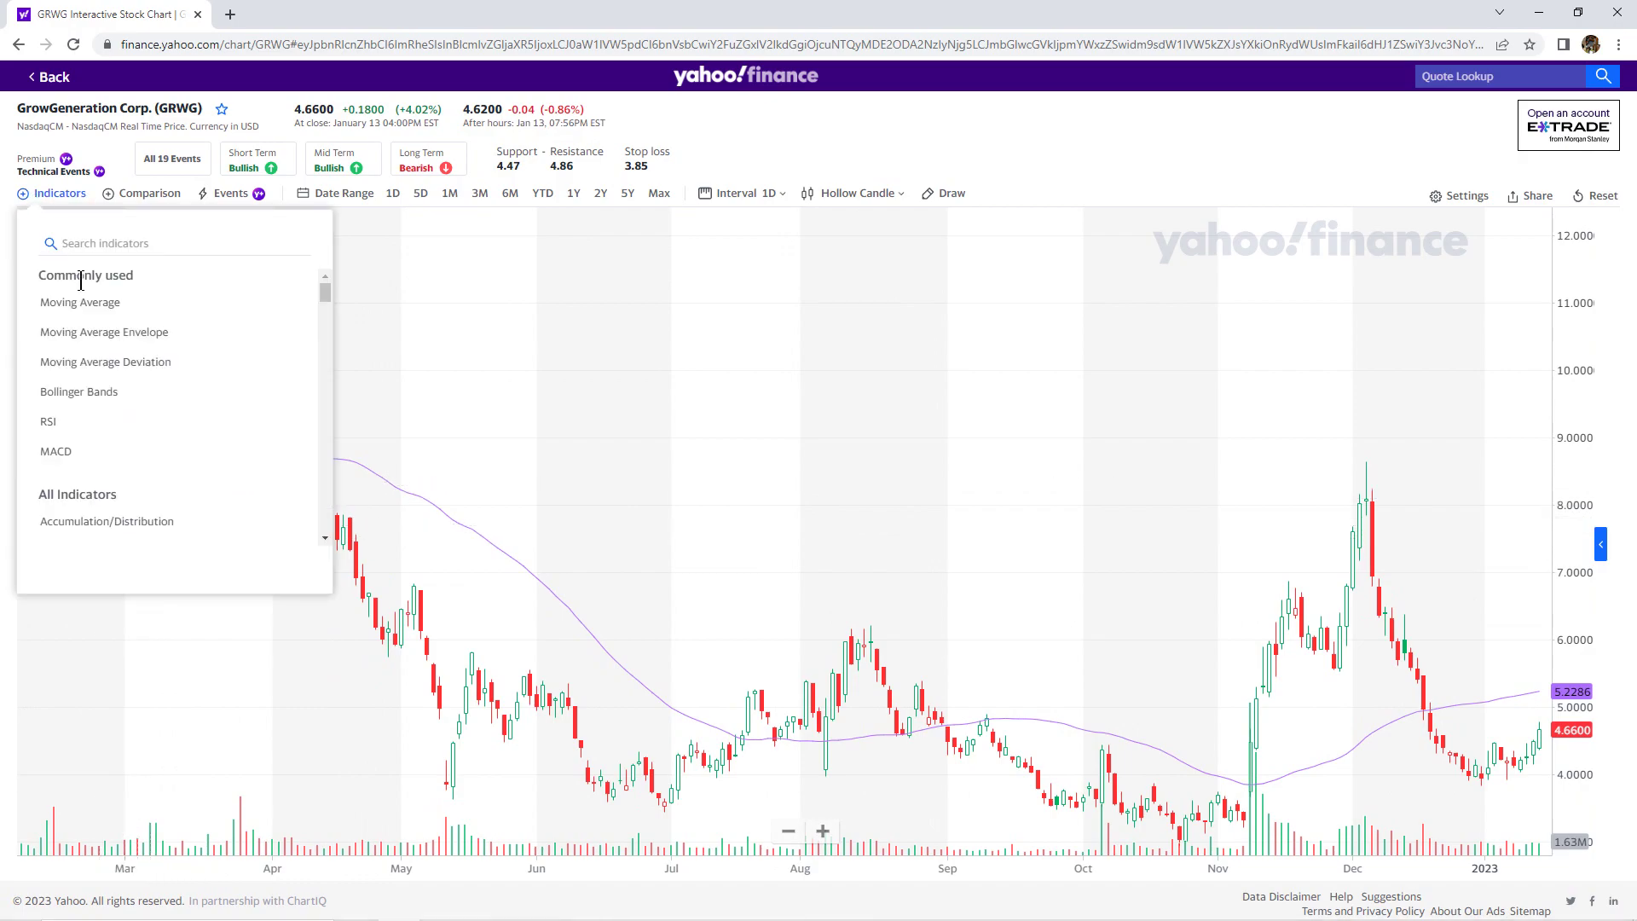
pyautogui.click(101, 308)
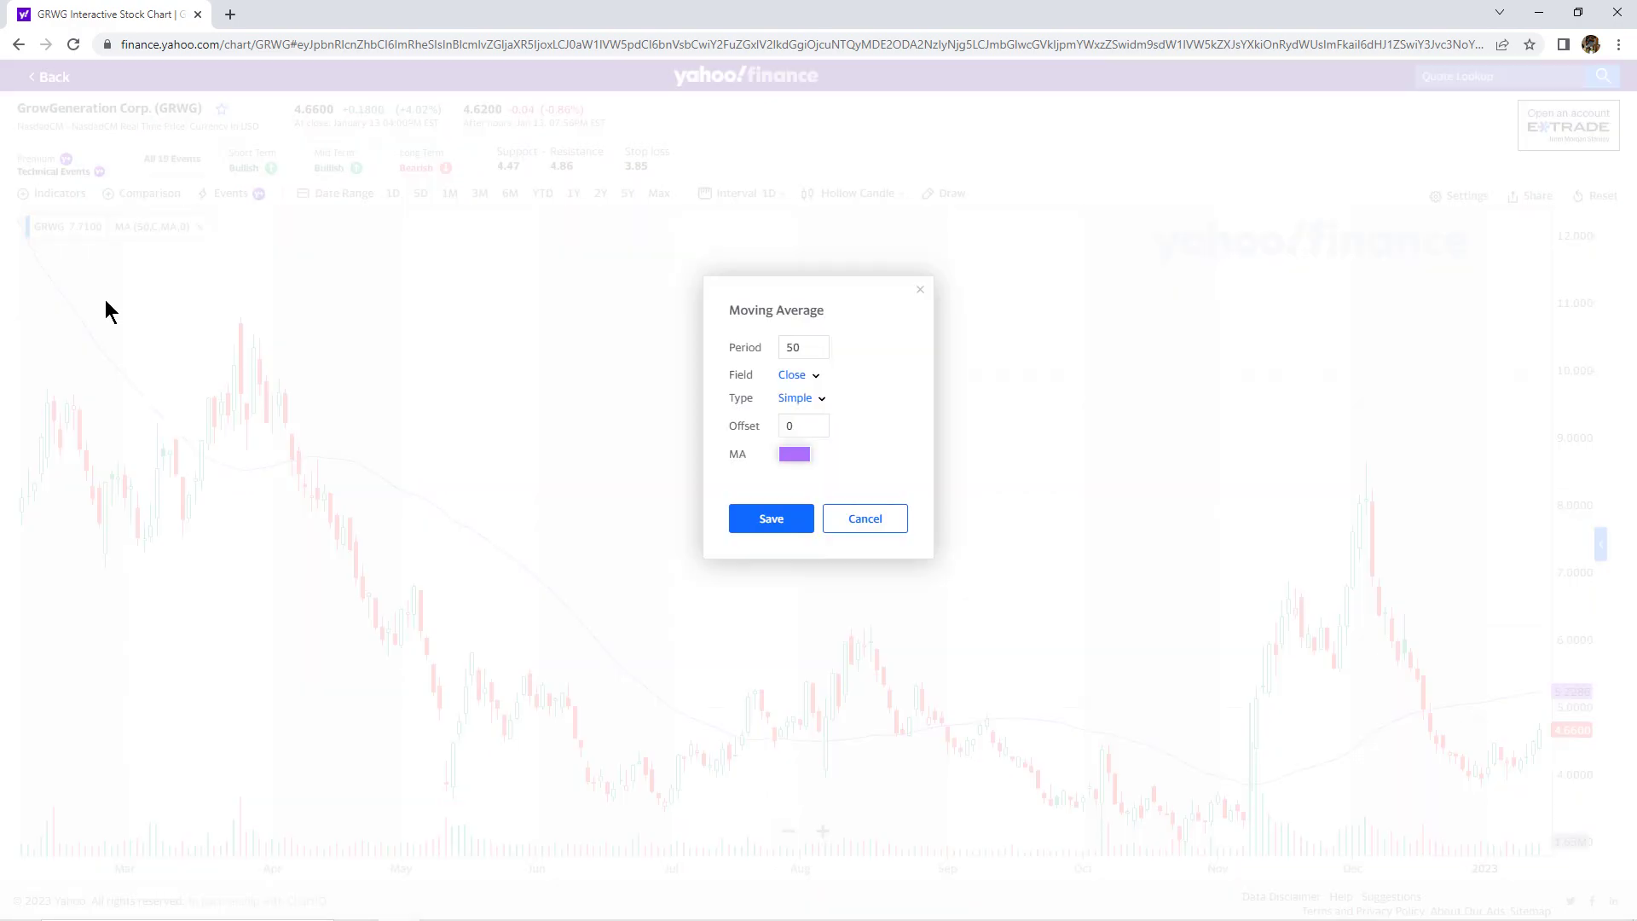
pyautogui.doubleClick(789, 348)
pyautogui.write('100')
pyautogui.click(796, 461)
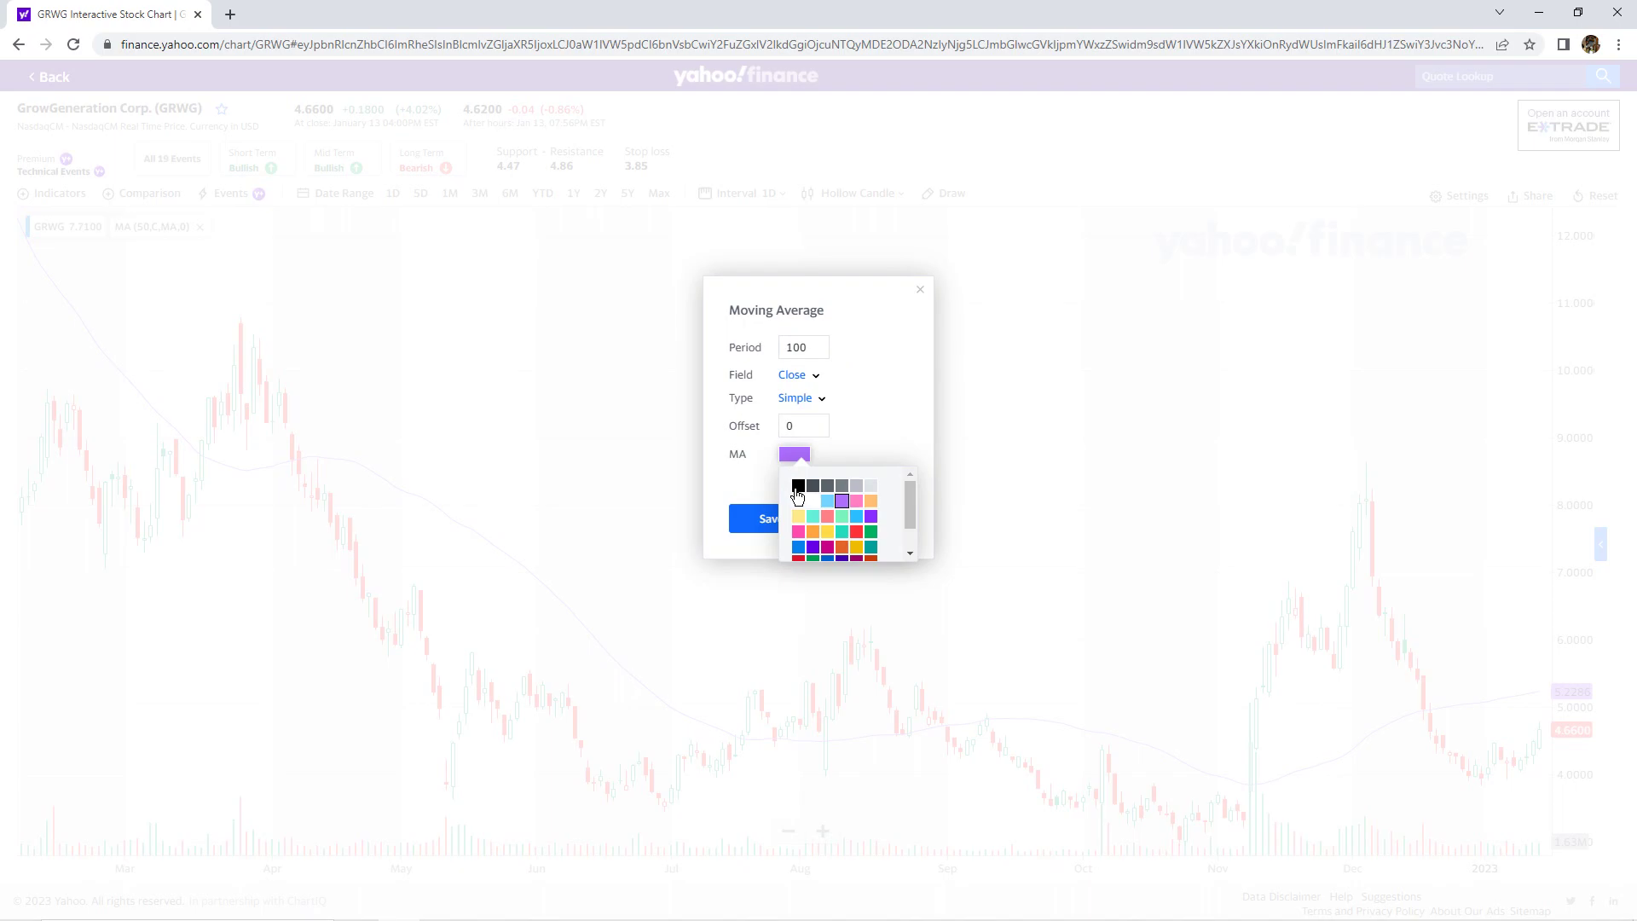
pyautogui.click(798, 486)
pyautogui.click(771, 520)
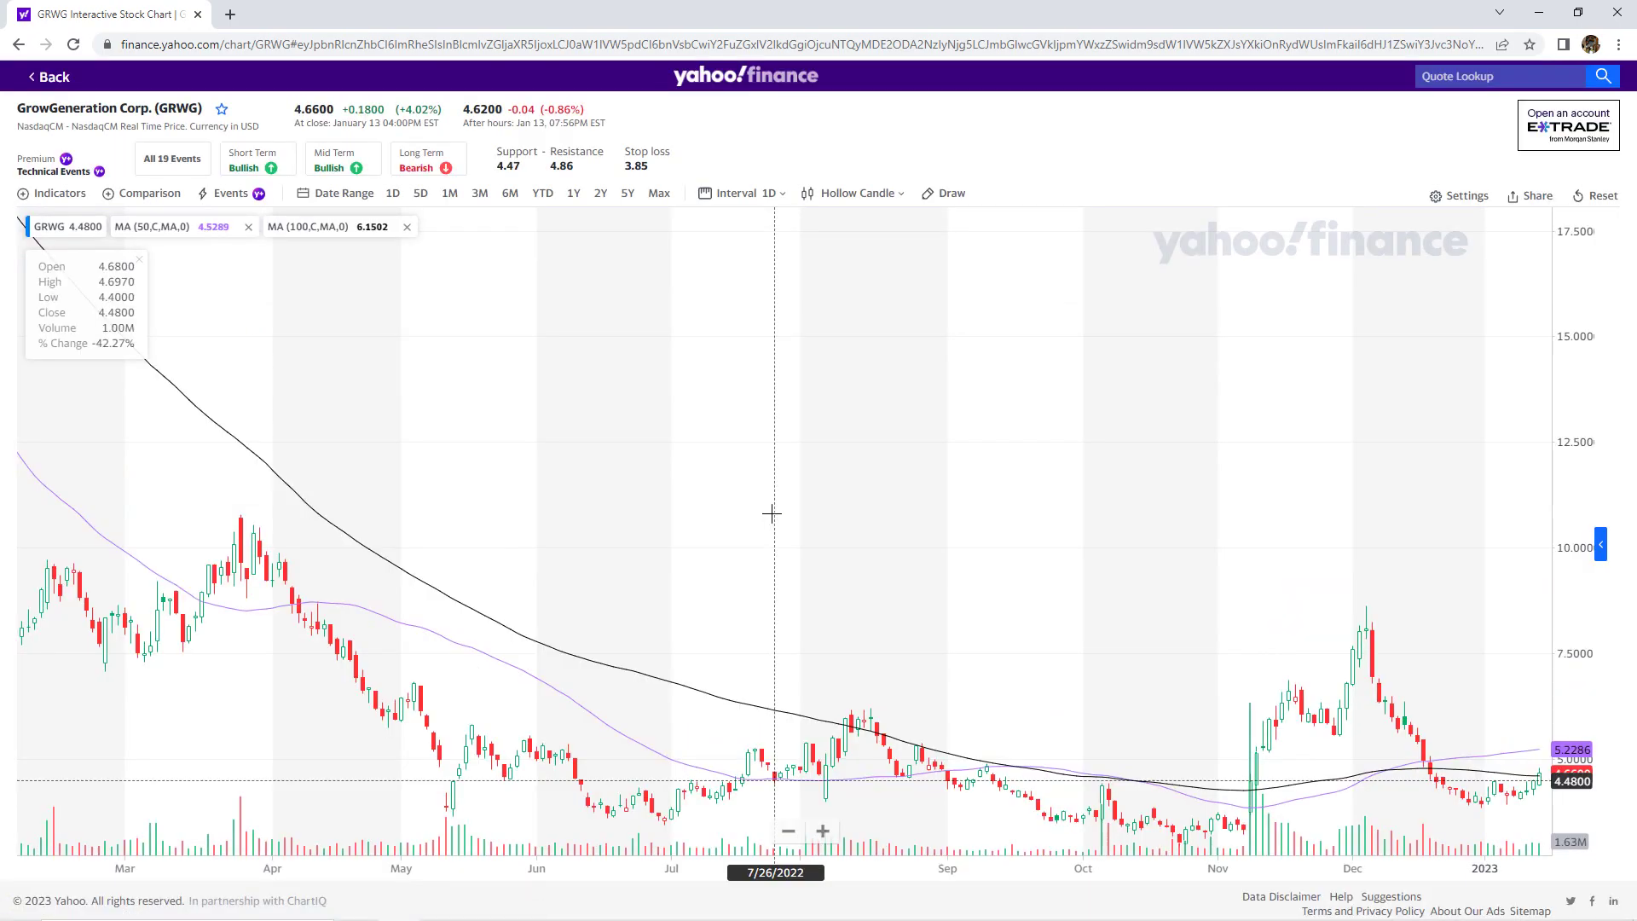
pyautogui.click(24, 202)
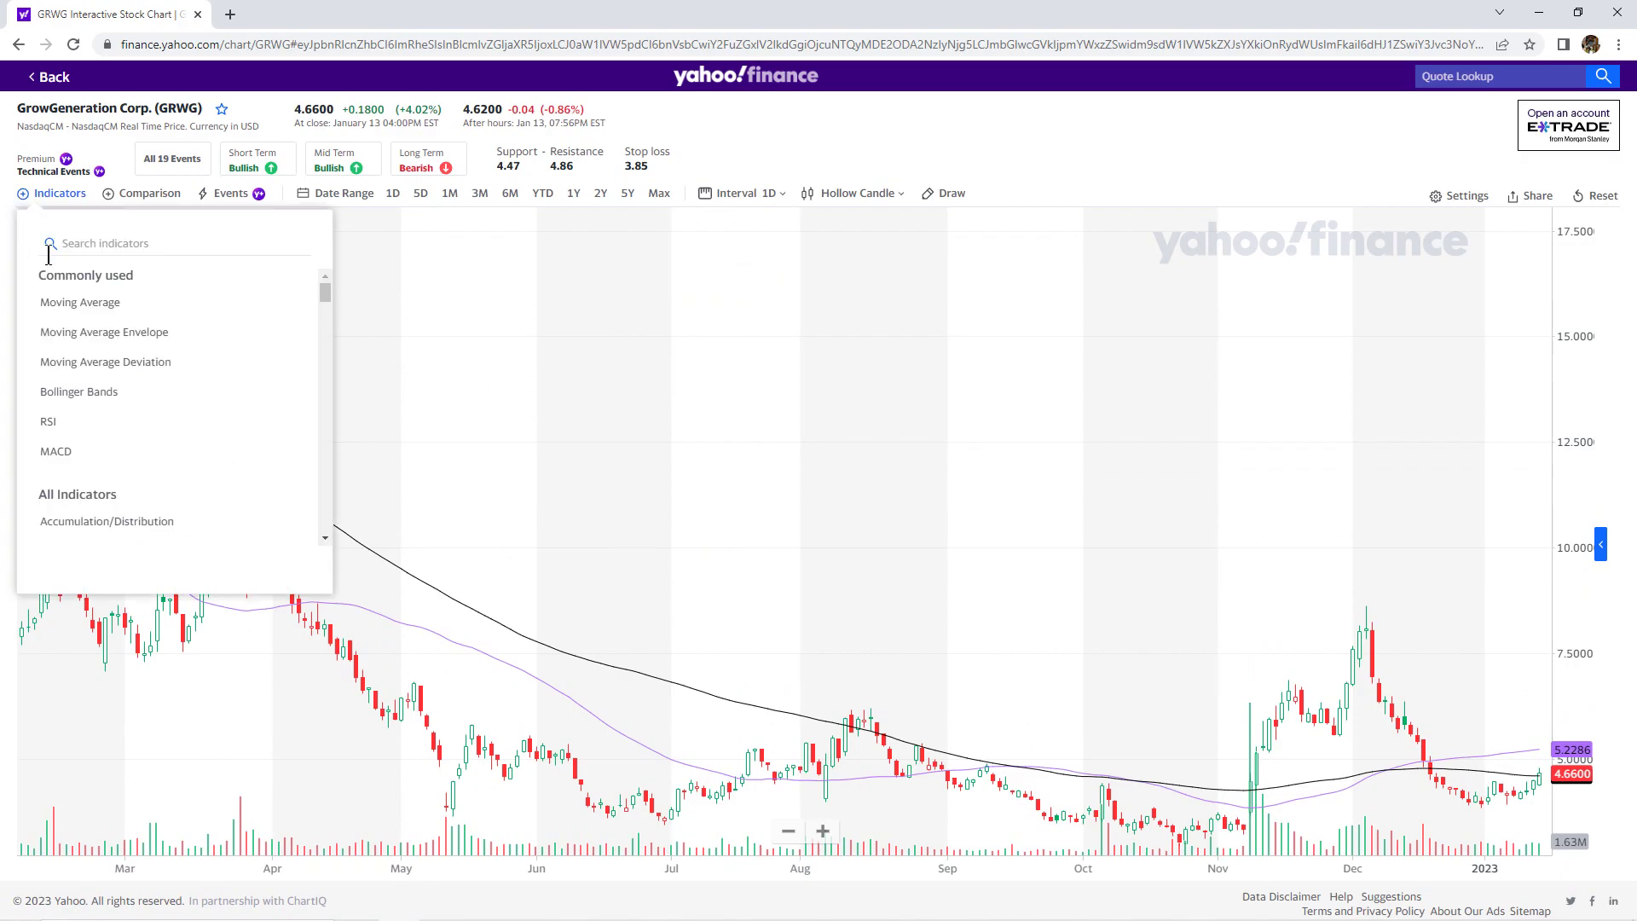
pyautogui.click(88, 305)
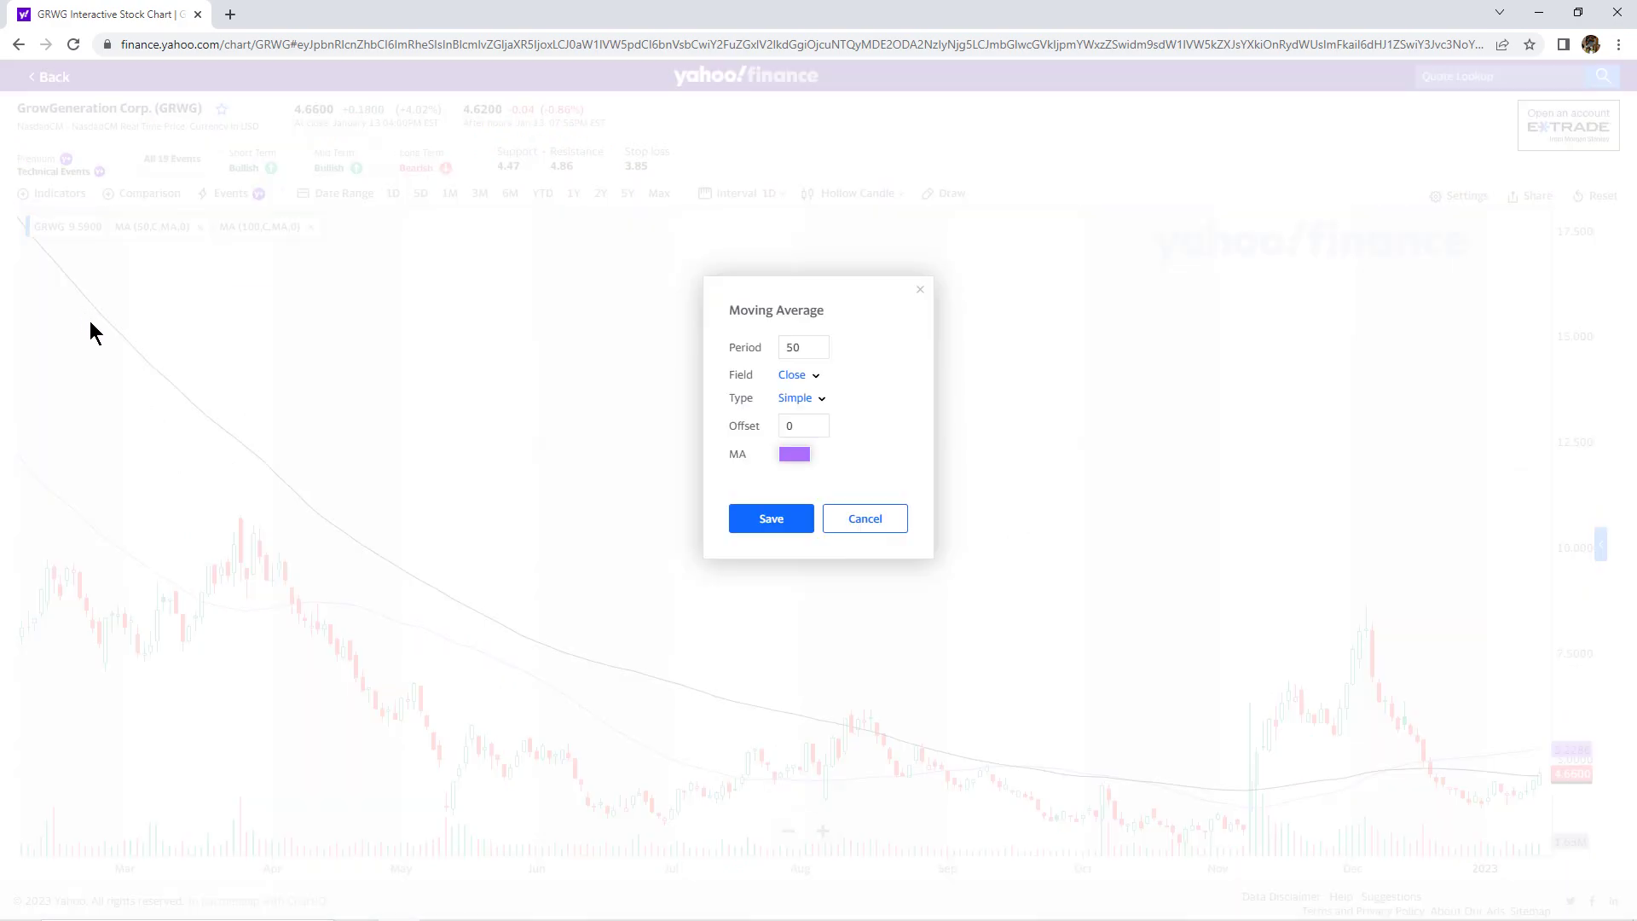
pyautogui.click(787, 459)
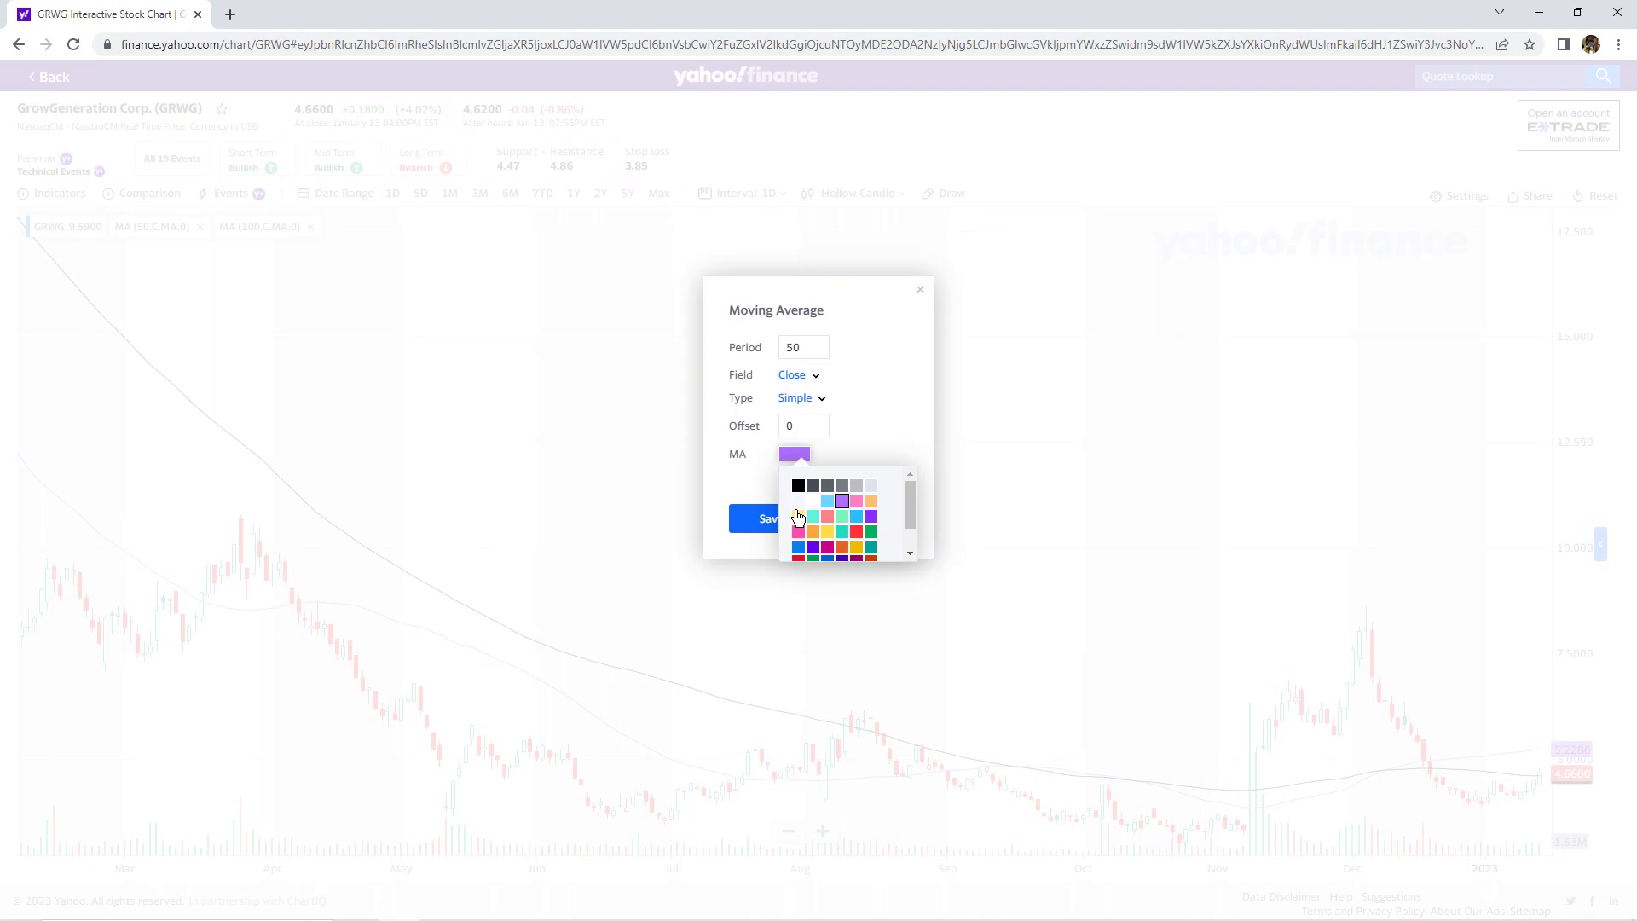
pyautogui.click(799, 519)
pyautogui.doubleClick(791, 430)
pyautogui.write('20')
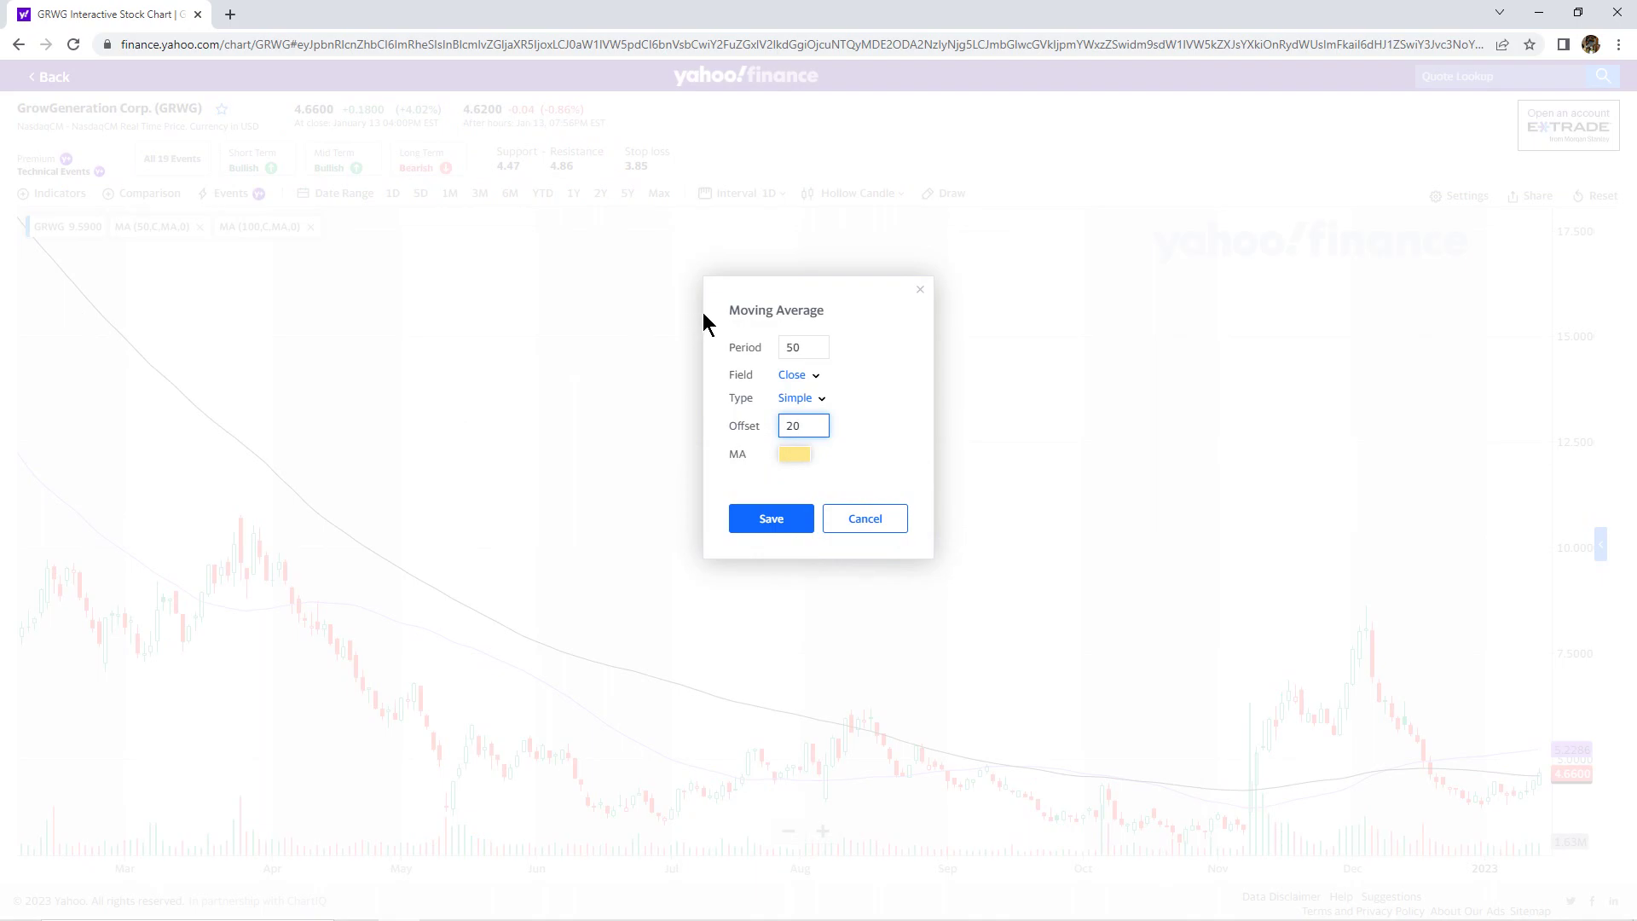
pyautogui.click(893, 524)
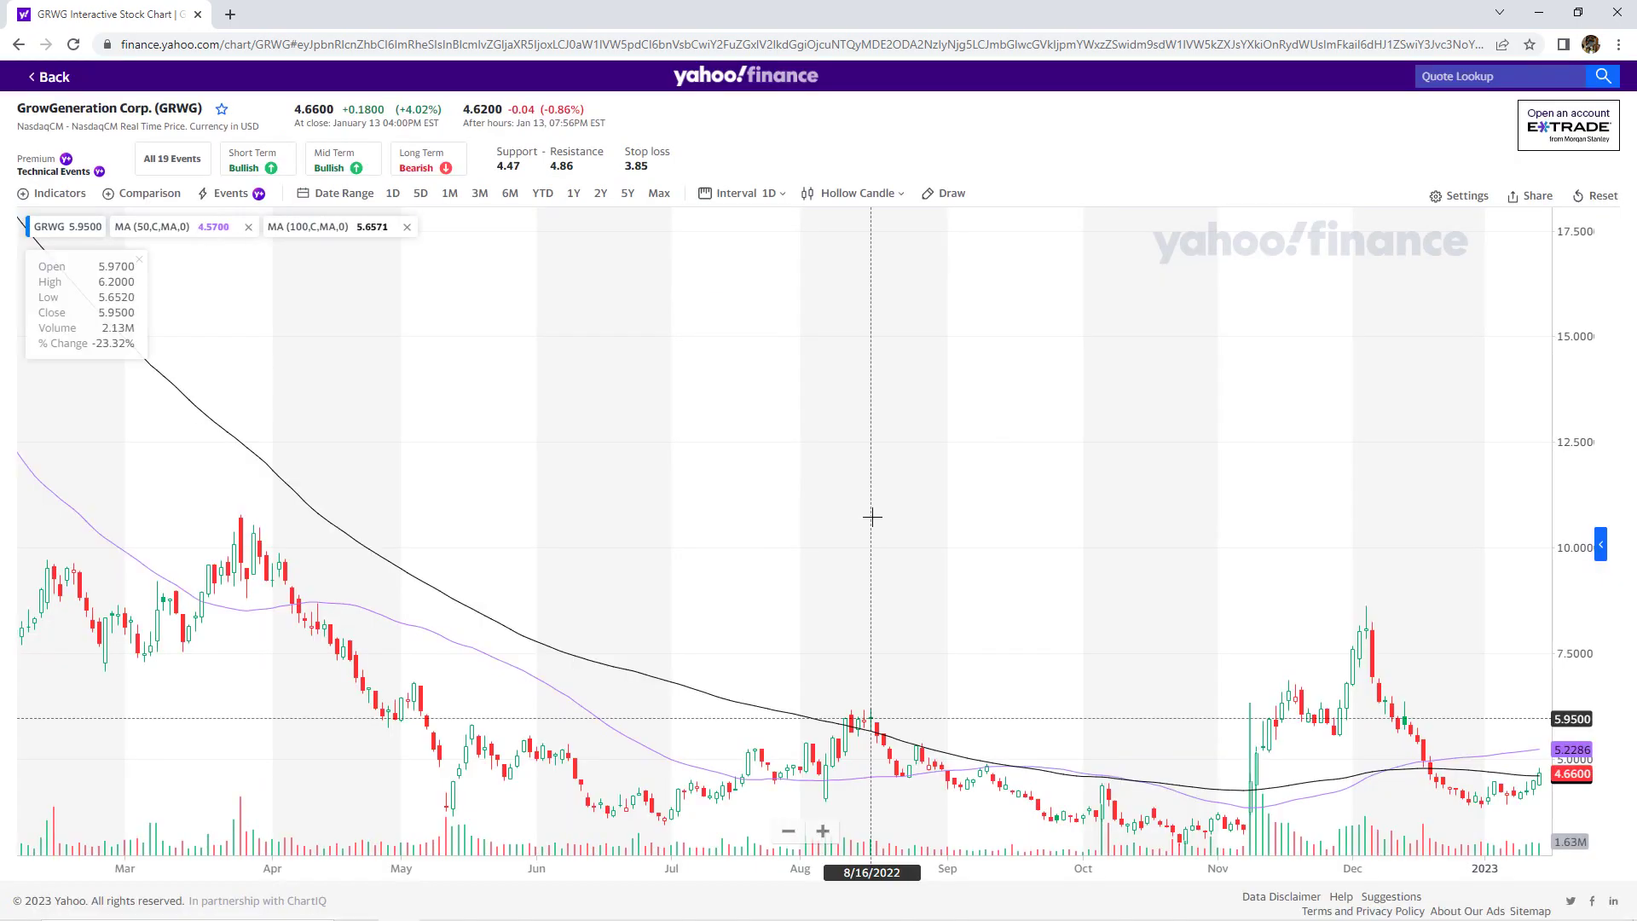
# - Add a 20-period simple moving average to the chart and remove it again
pyautogui.click(48, 191)
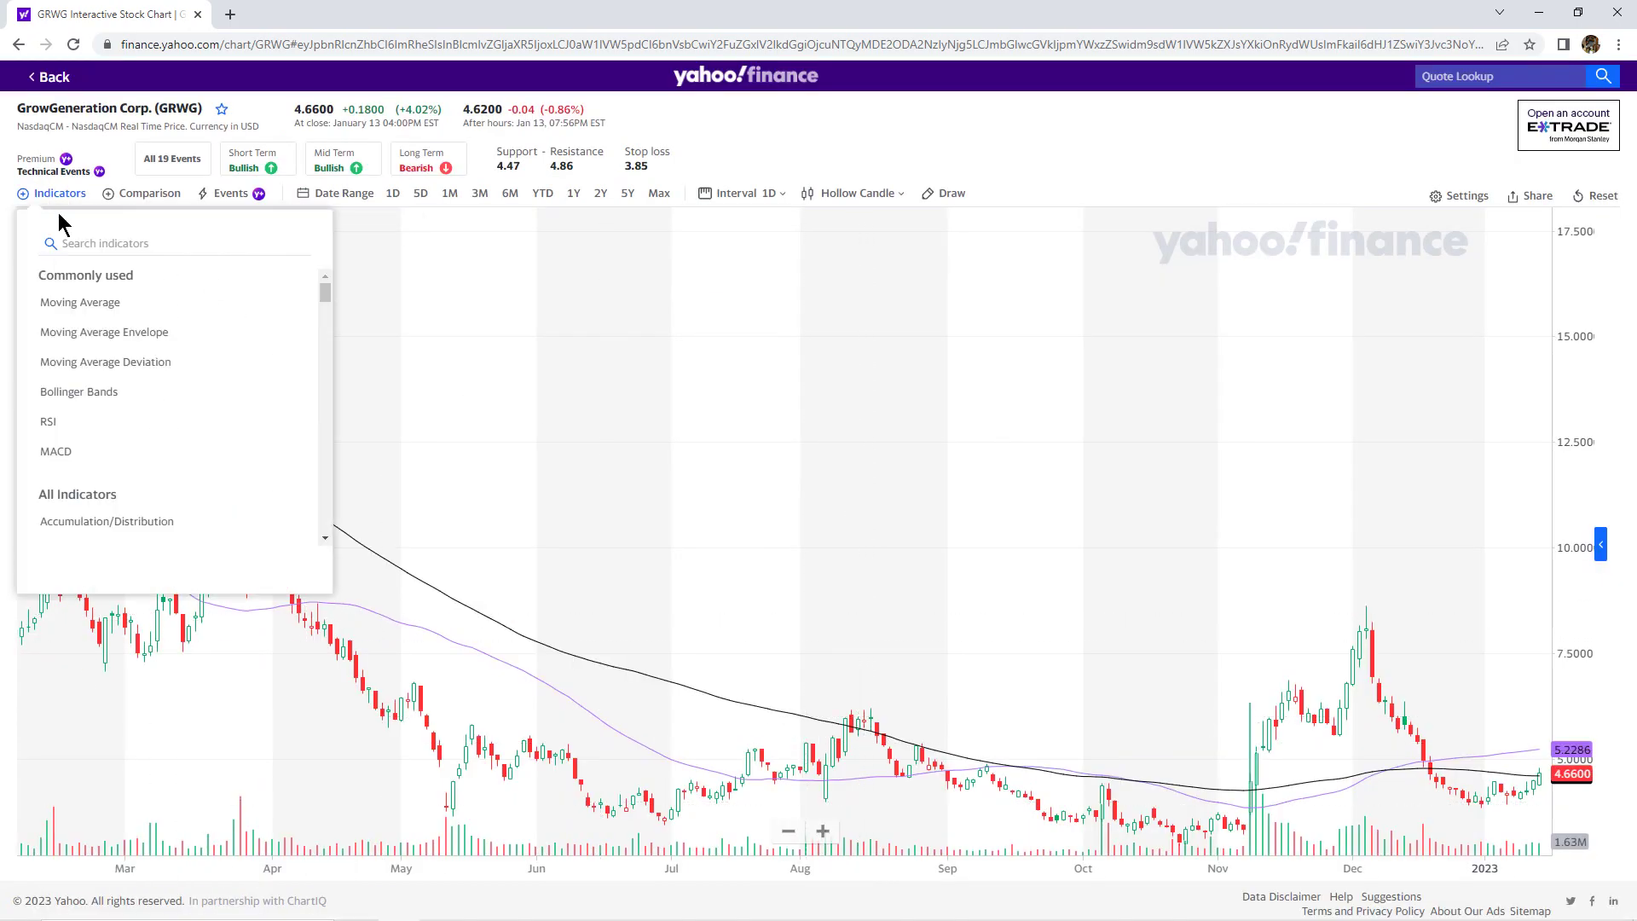
pyautogui.click(109, 303)
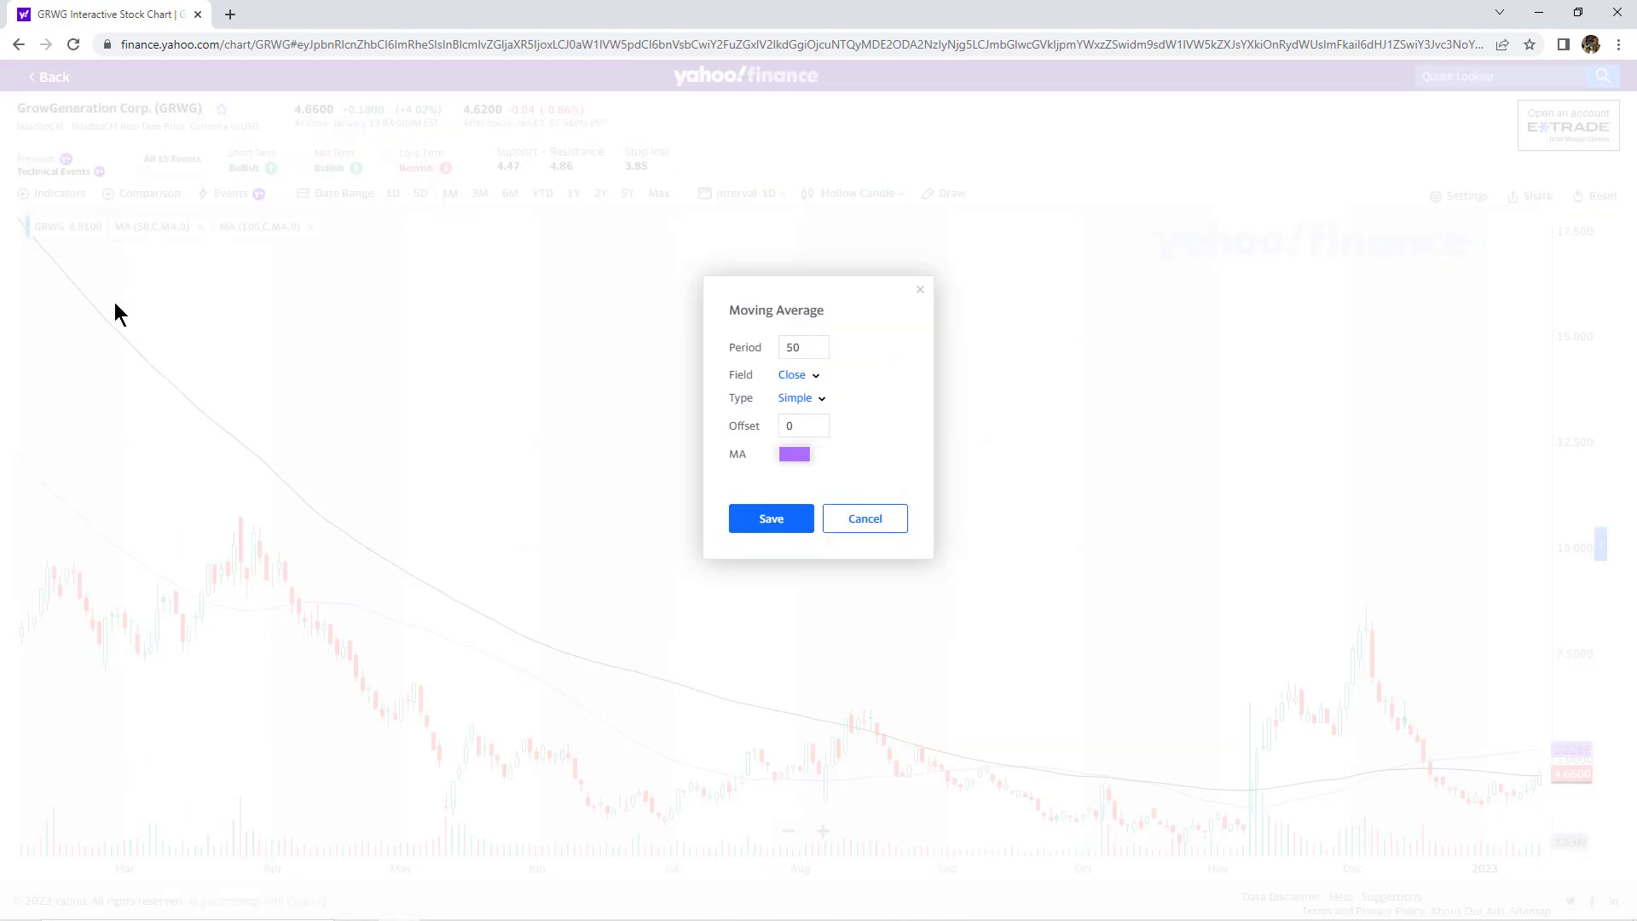
pyautogui.click(811, 352)
pyautogui.write('20')
pyautogui.click(766, 528)
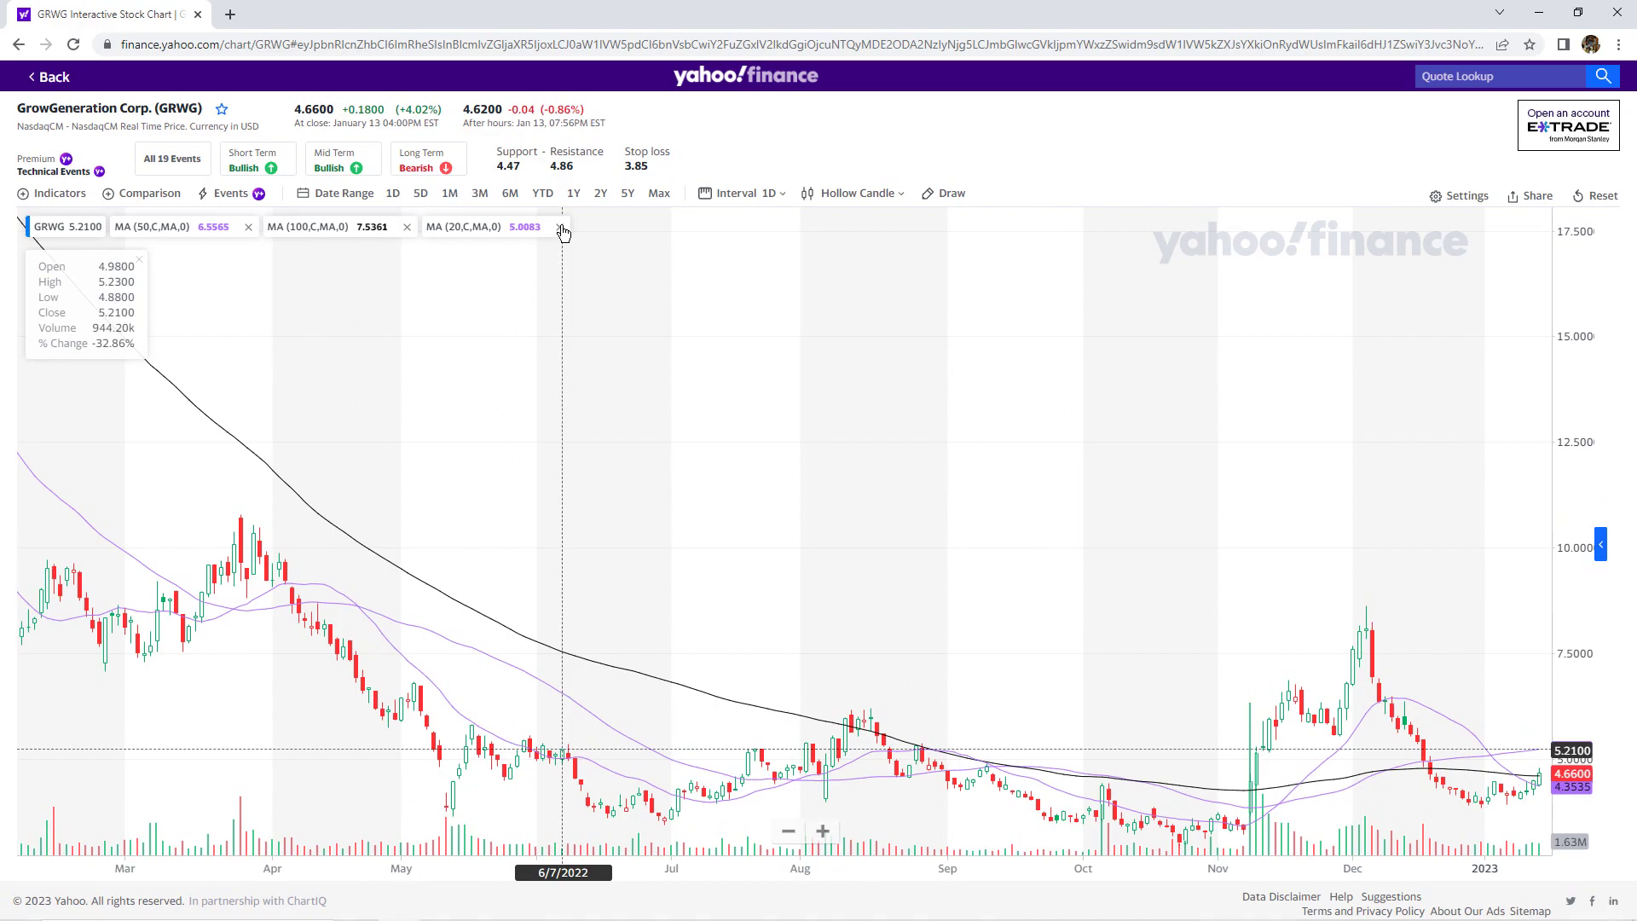
pyautogui.click(561, 227)
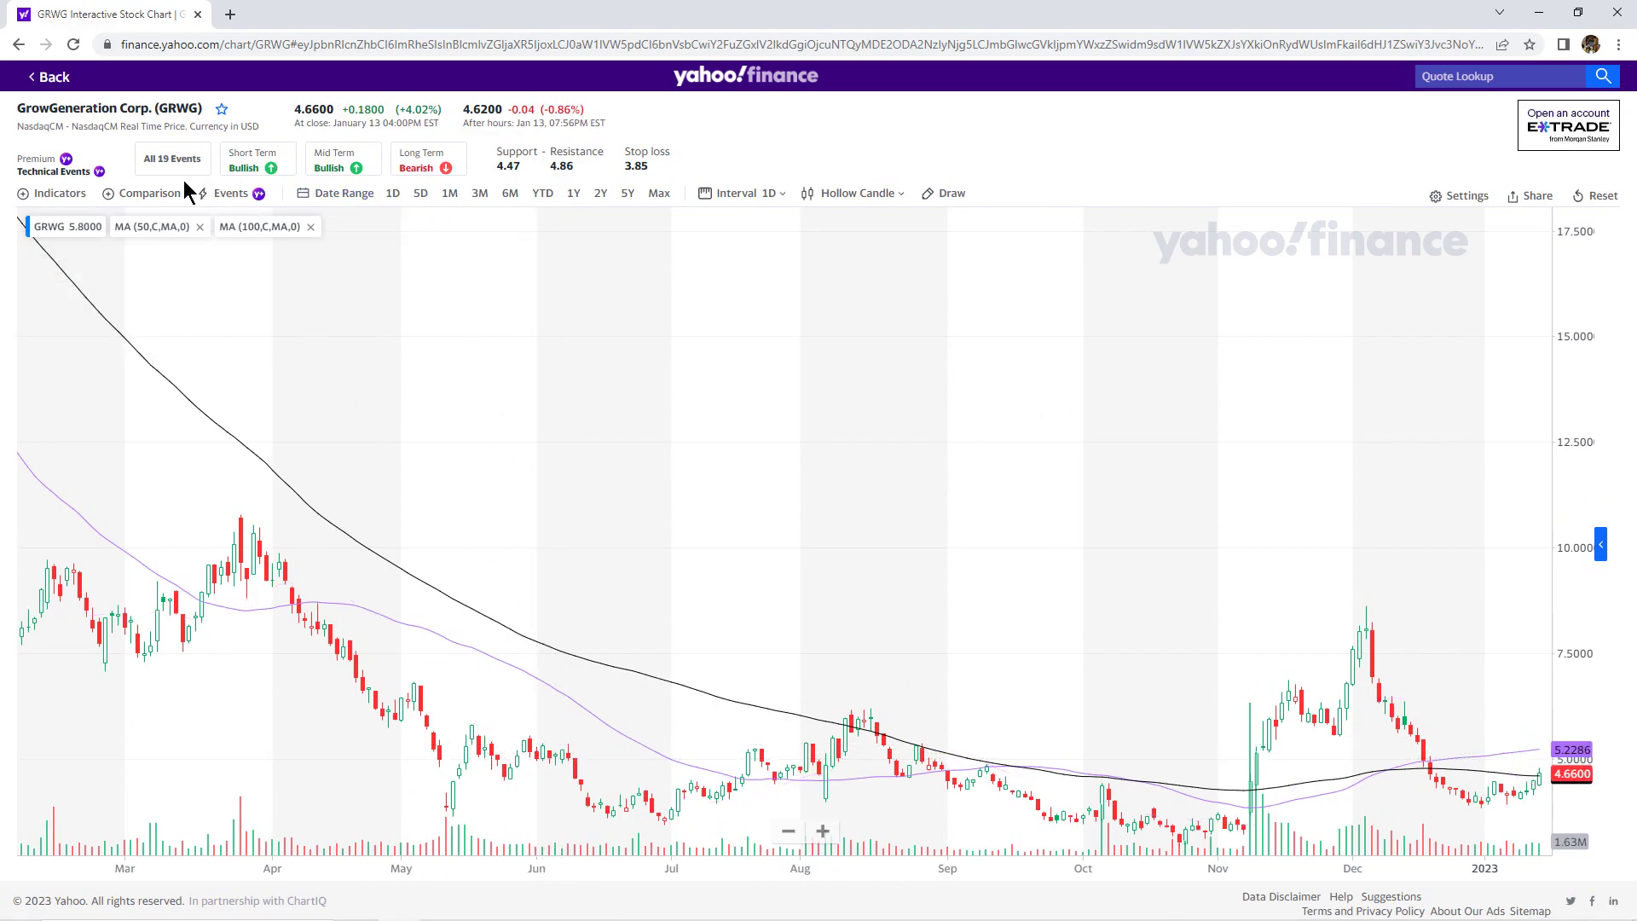
# - Add a 20-period simple moving average of the closing price with offset 0 and a yellow line
pyautogui.click(24, 198)
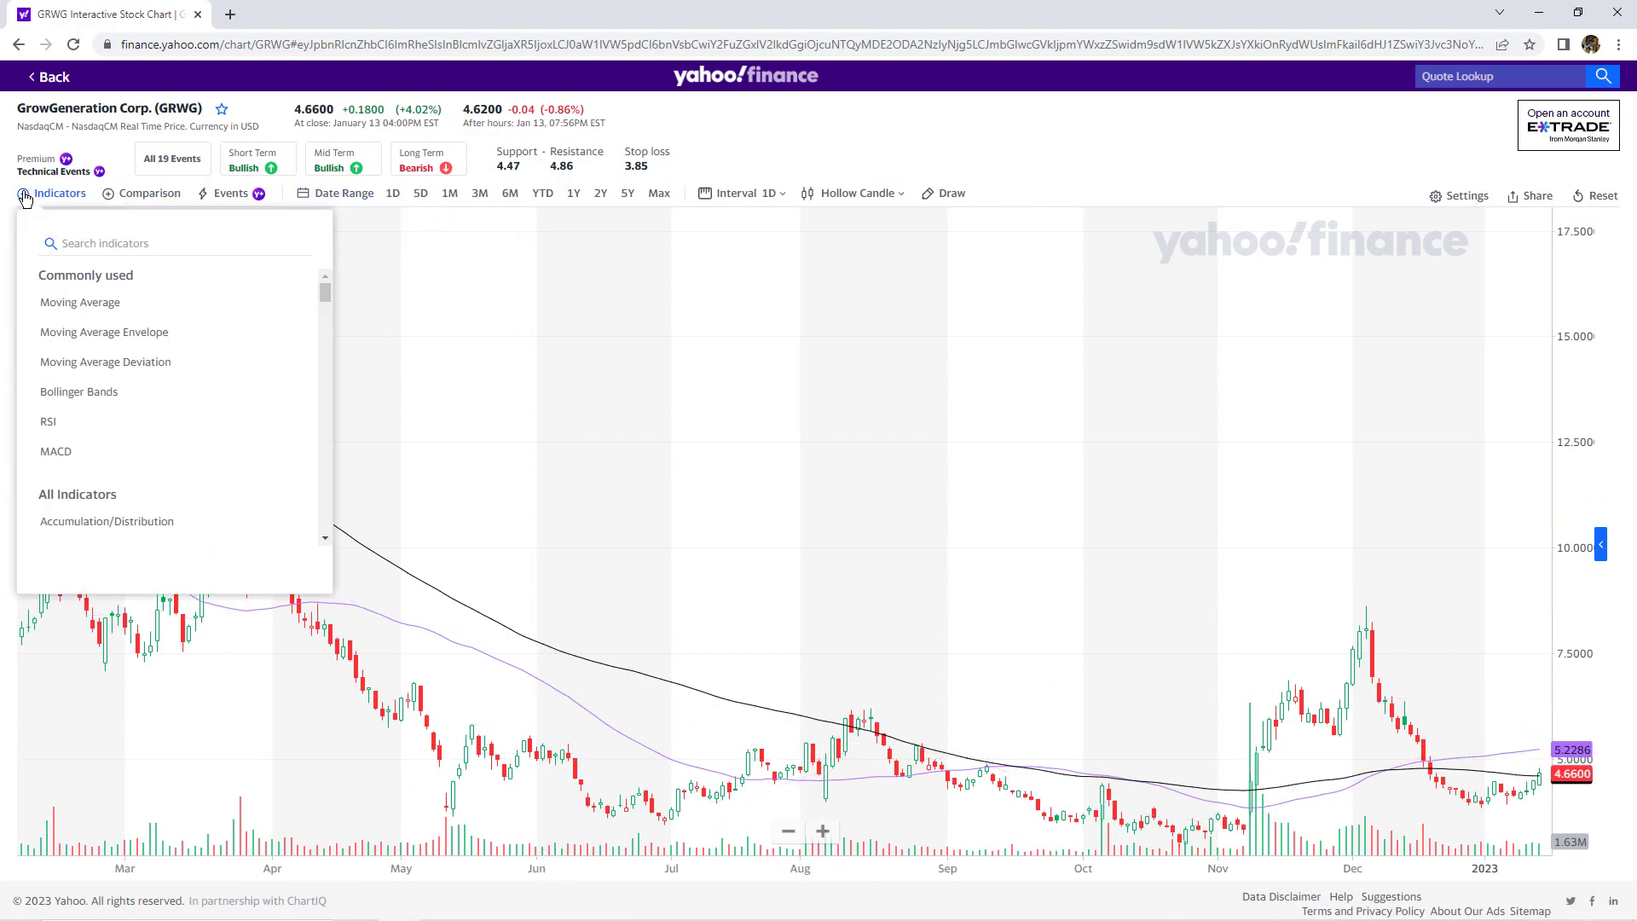
pyautogui.click(92, 307)
pyautogui.doubleClick(784, 348)
pyautogui.write('20')
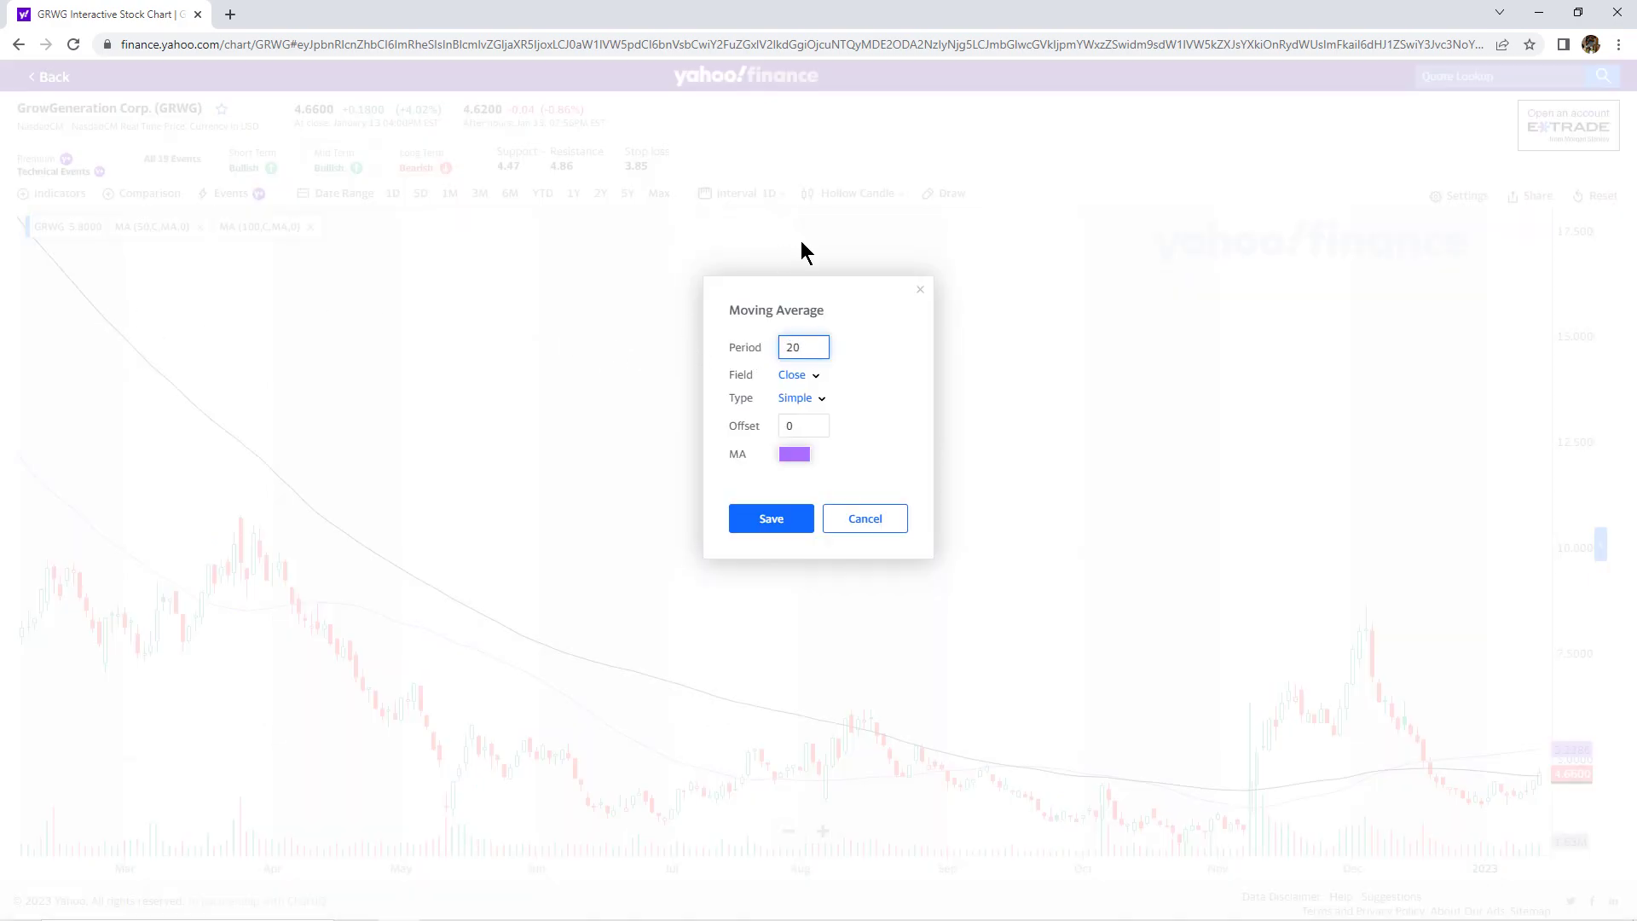
pyautogui.click(794, 454)
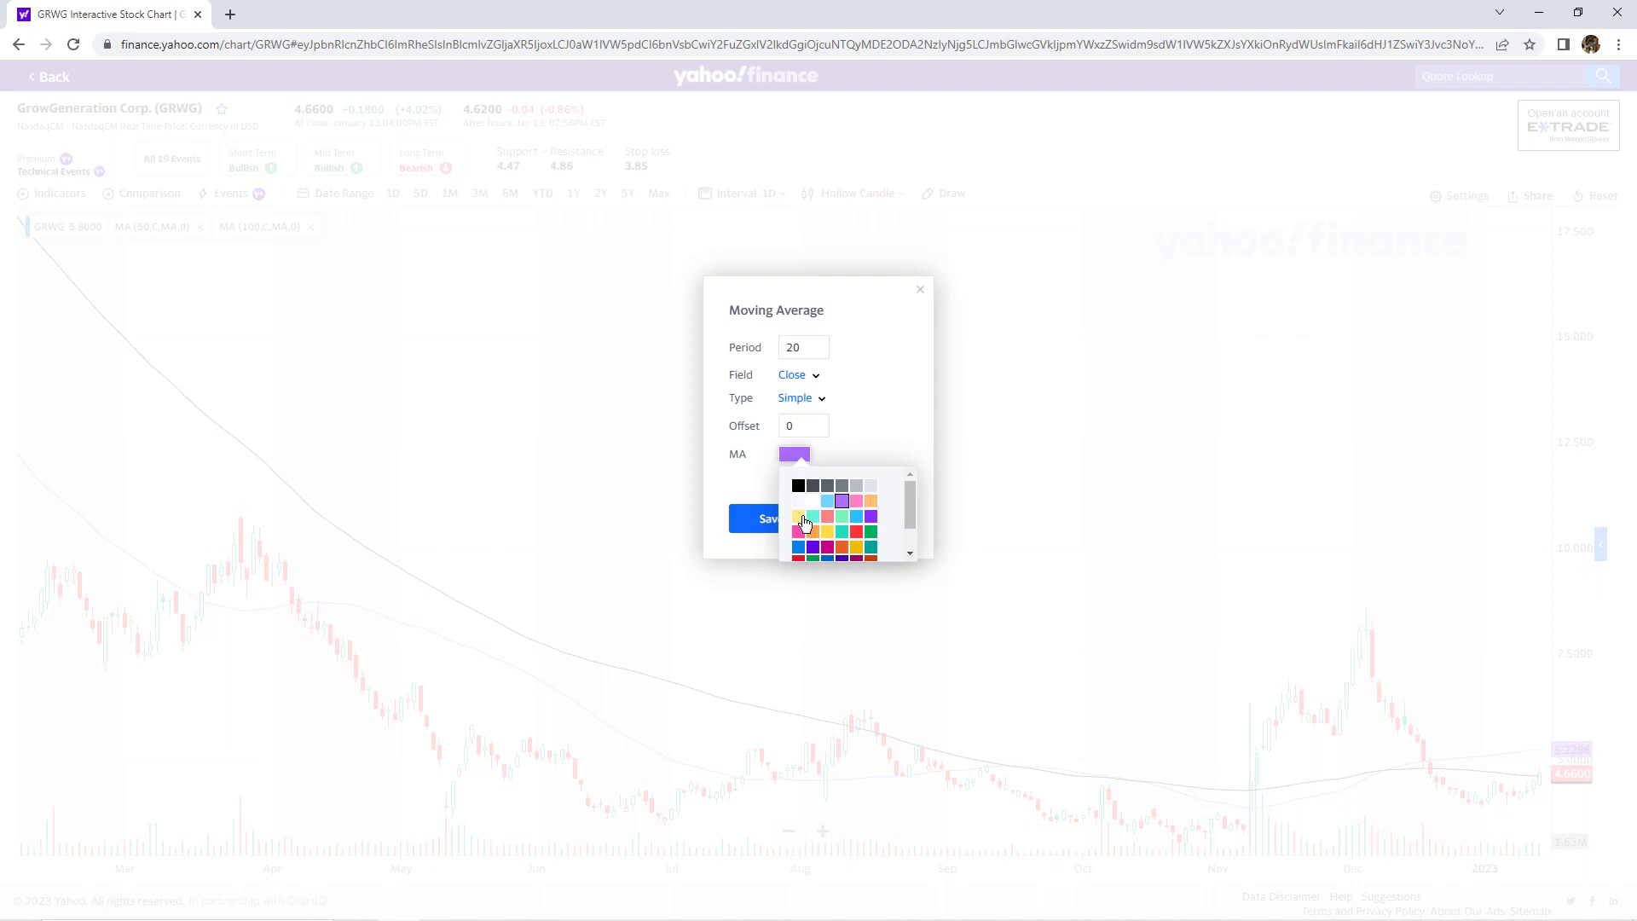
pyautogui.click(799, 516)
pyautogui.click(771, 521)
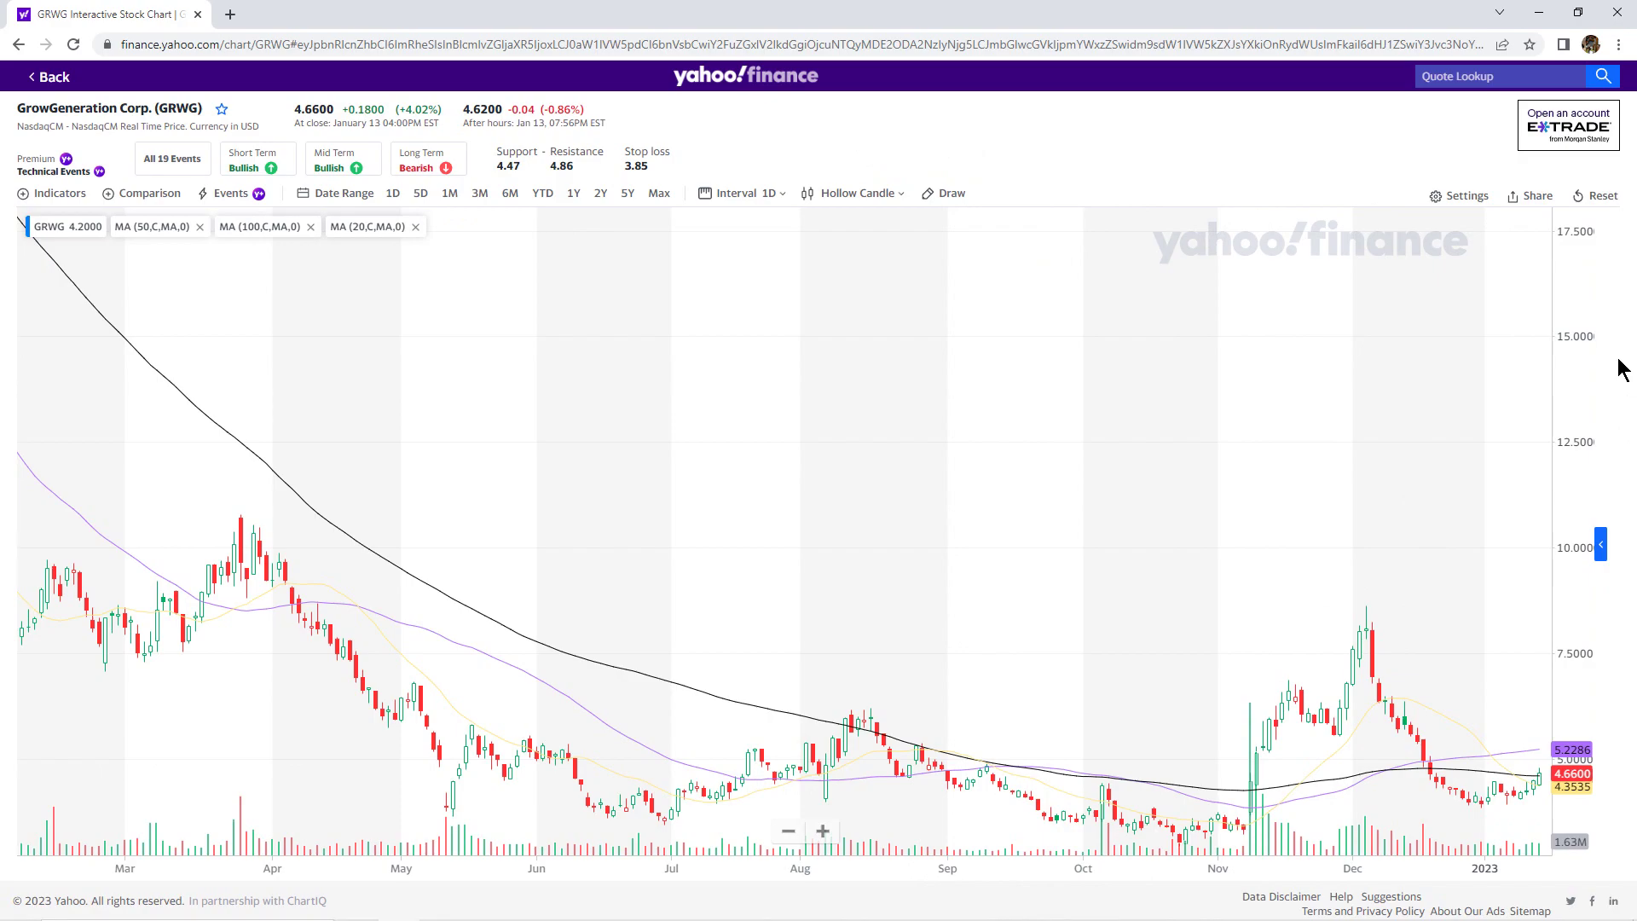
# - Add an RSI indicator on the closing price with period 14, zones shown, overbought at 80 and oversold at 20
pyautogui.click(37, 195)
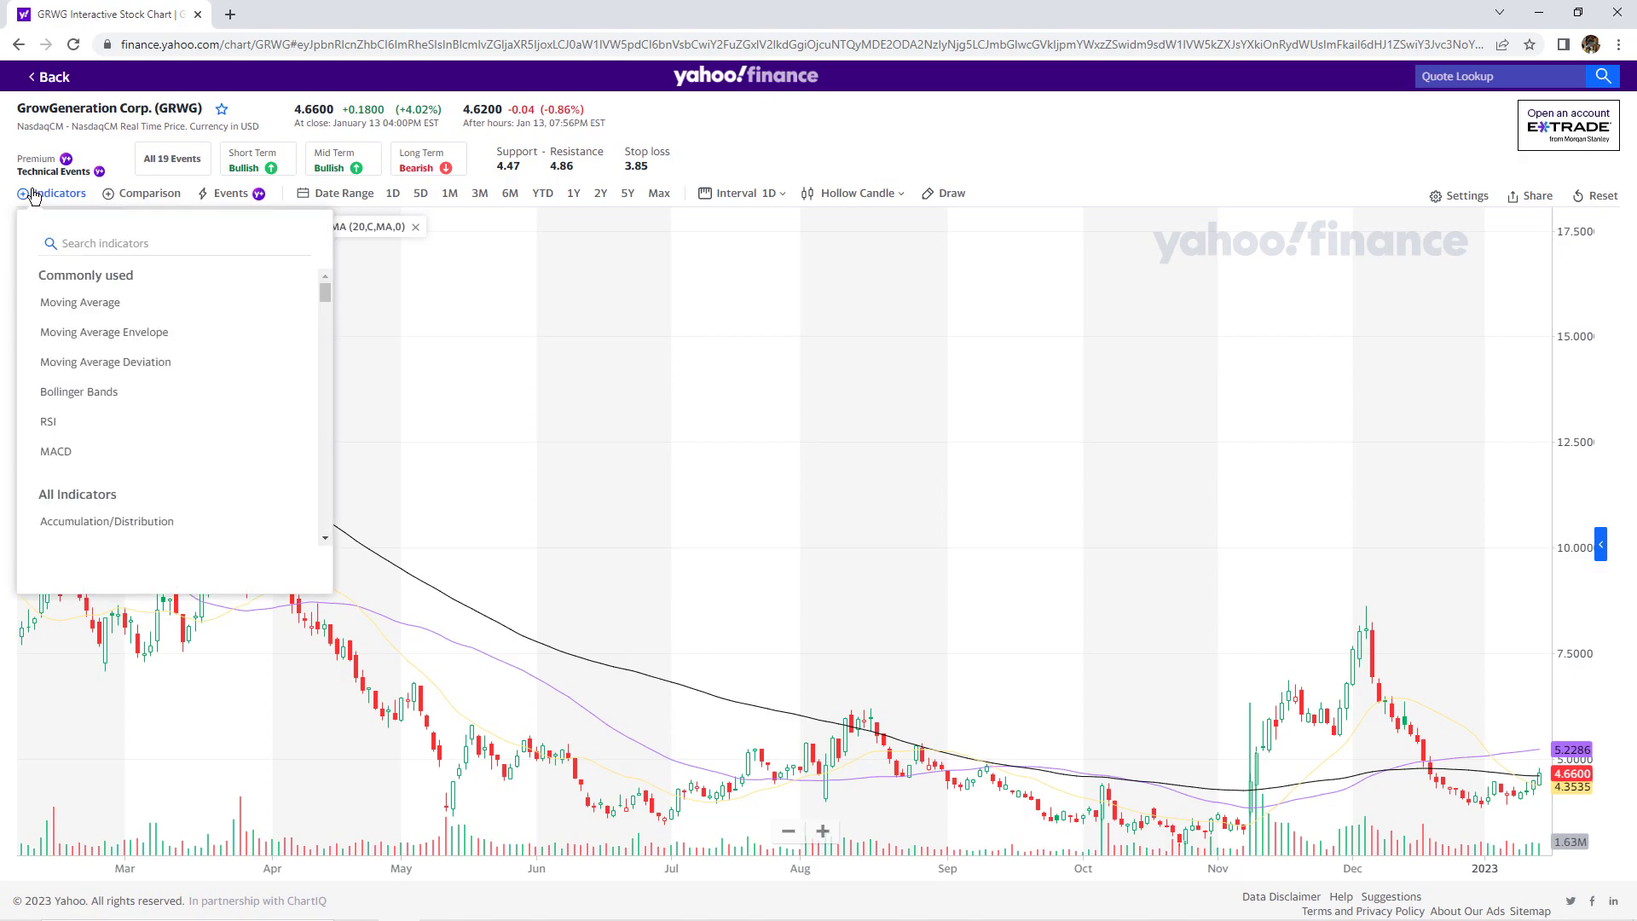
pyautogui.click(200, 425)
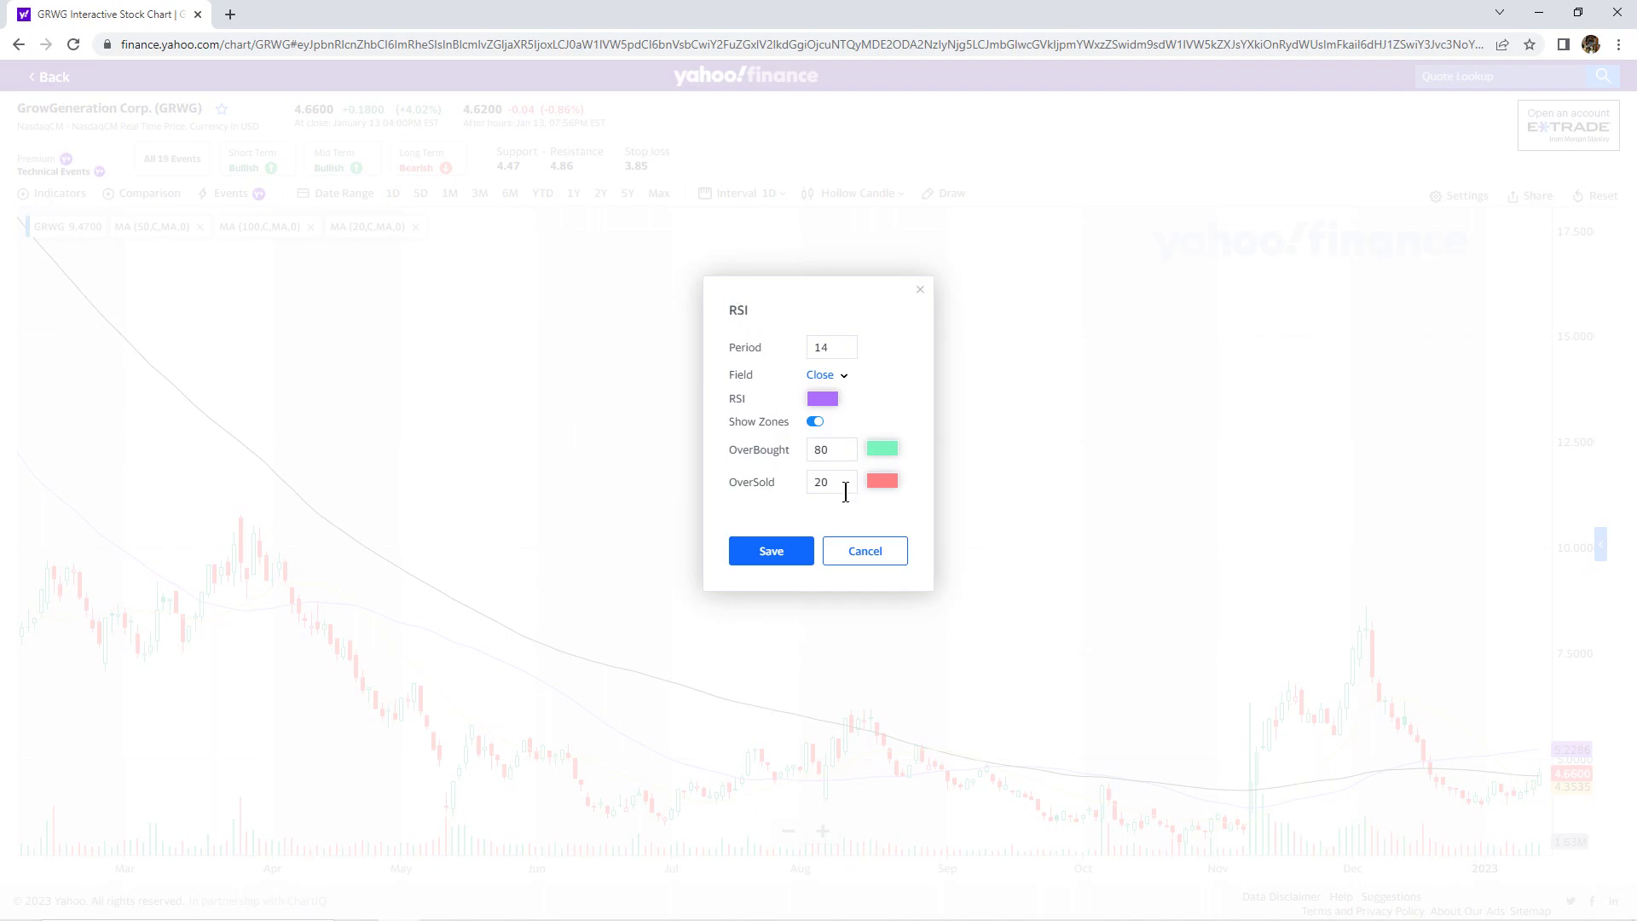
pyautogui.click(775, 554)
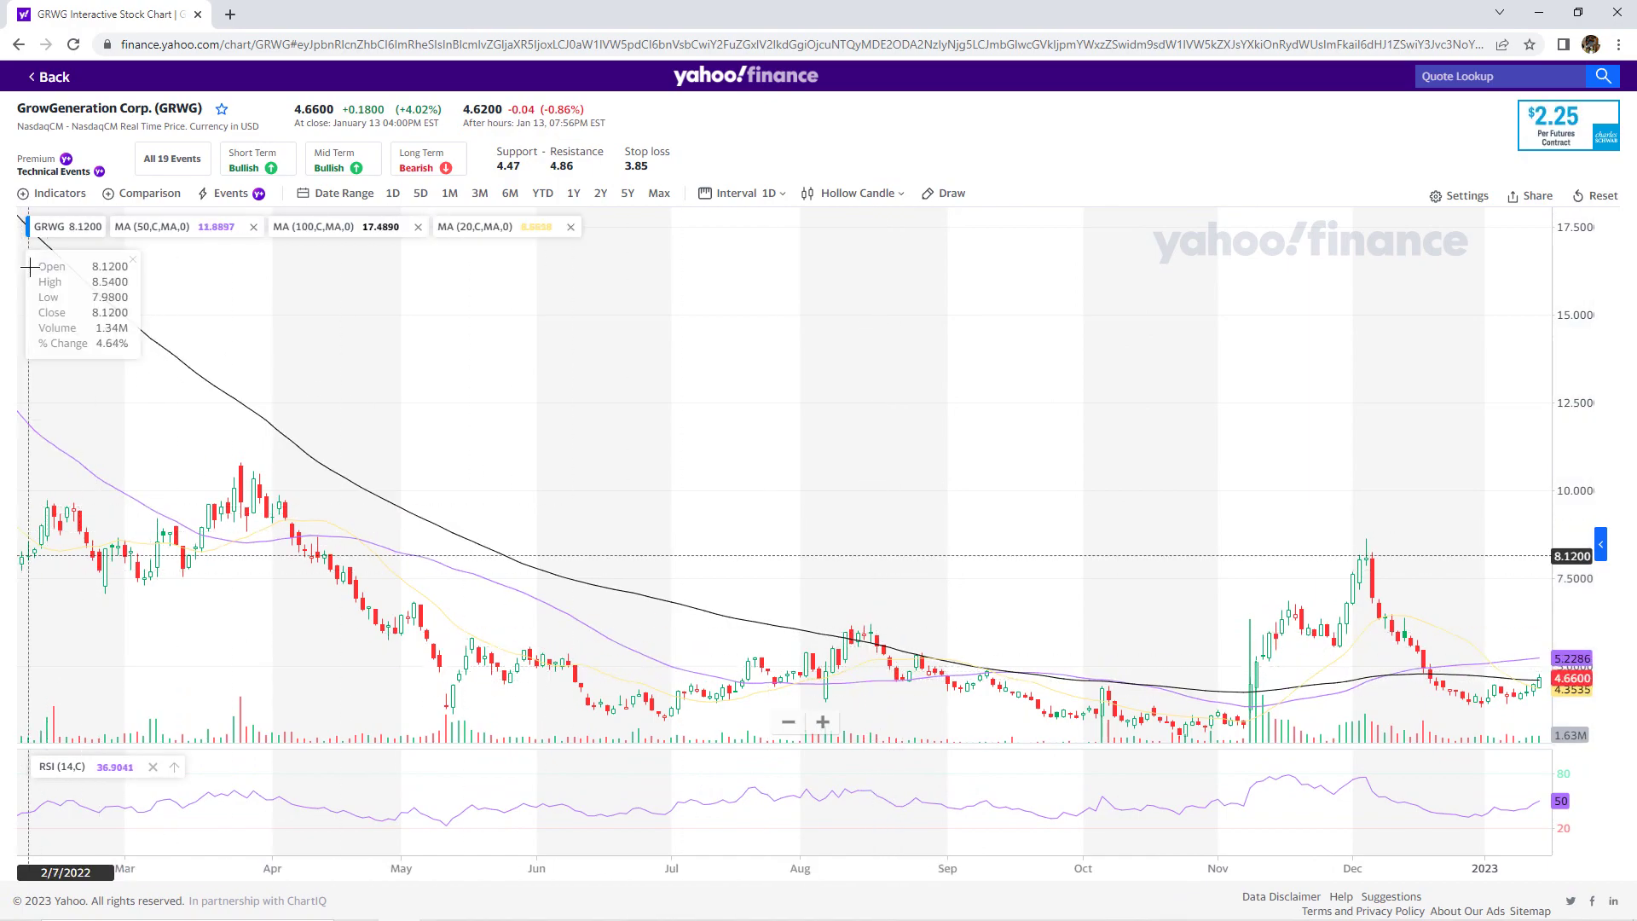
# - Add a MACD indicator with fast period 12, slow period 26 and signal period 9, plus a 20-period Chaikin Money Flow indicator
pyautogui.click(24, 196)
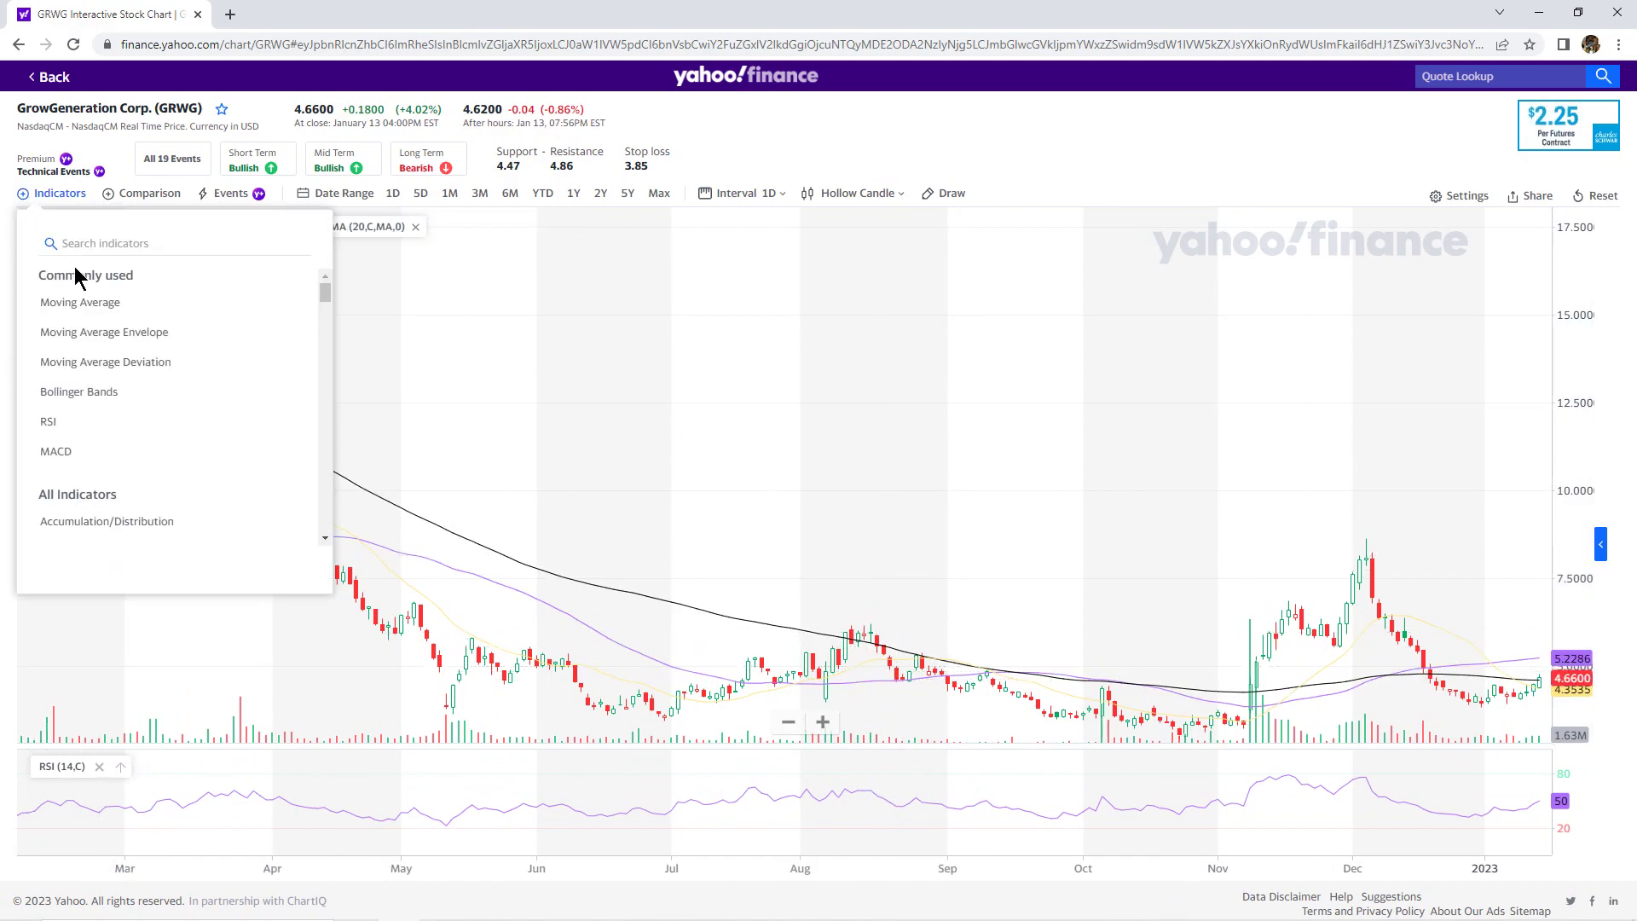
pyautogui.click(190, 458)
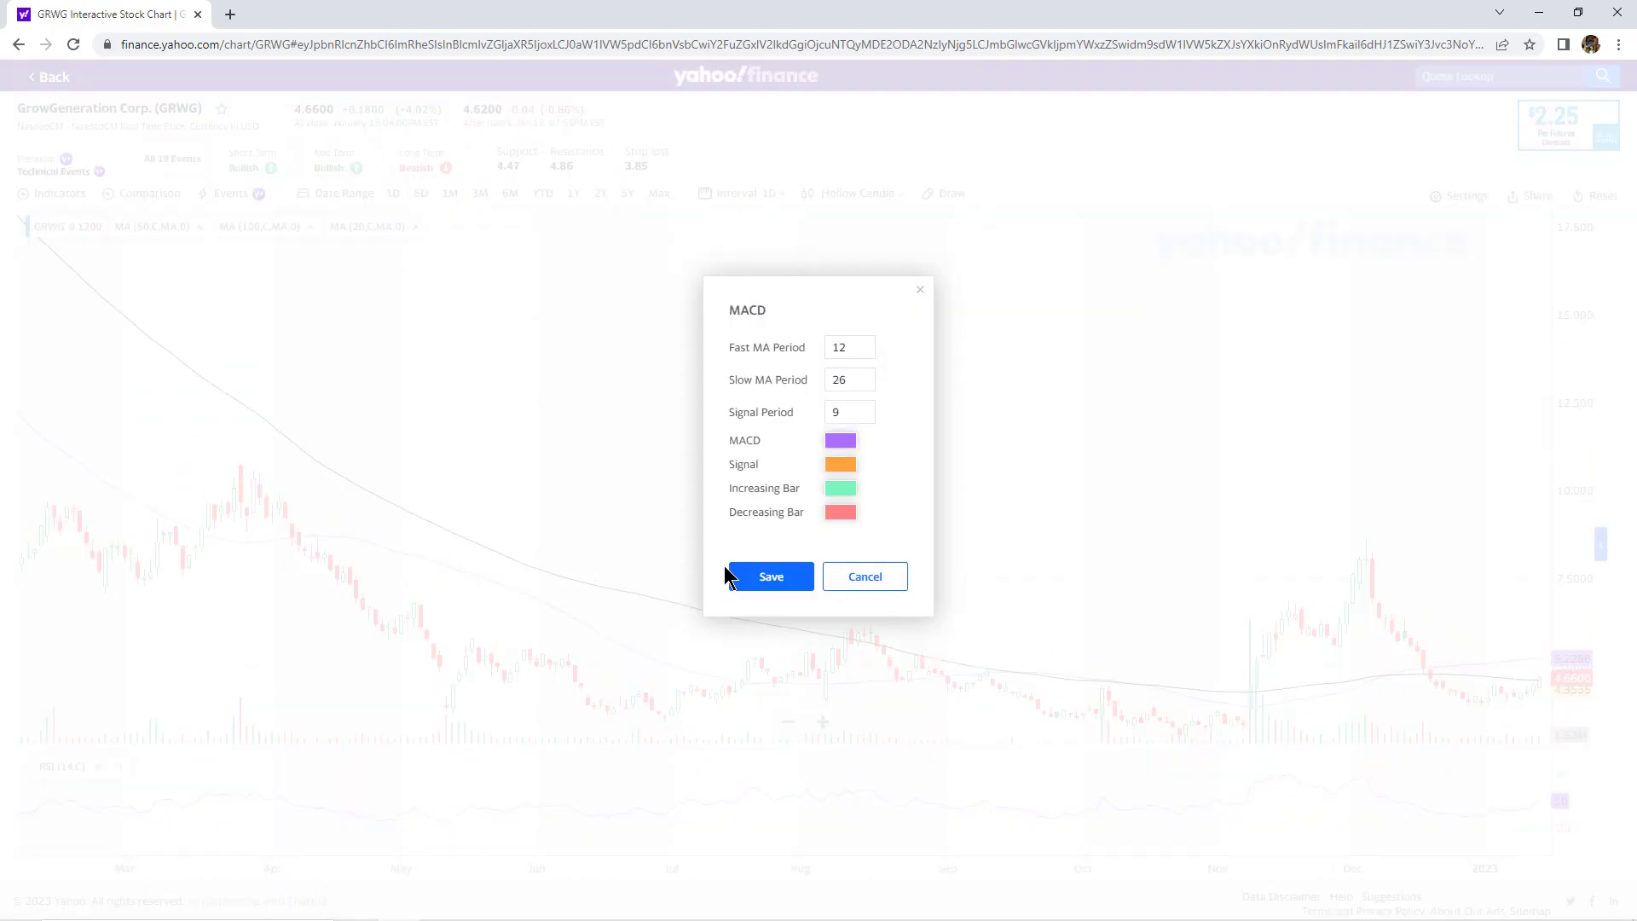
pyautogui.click(771, 577)
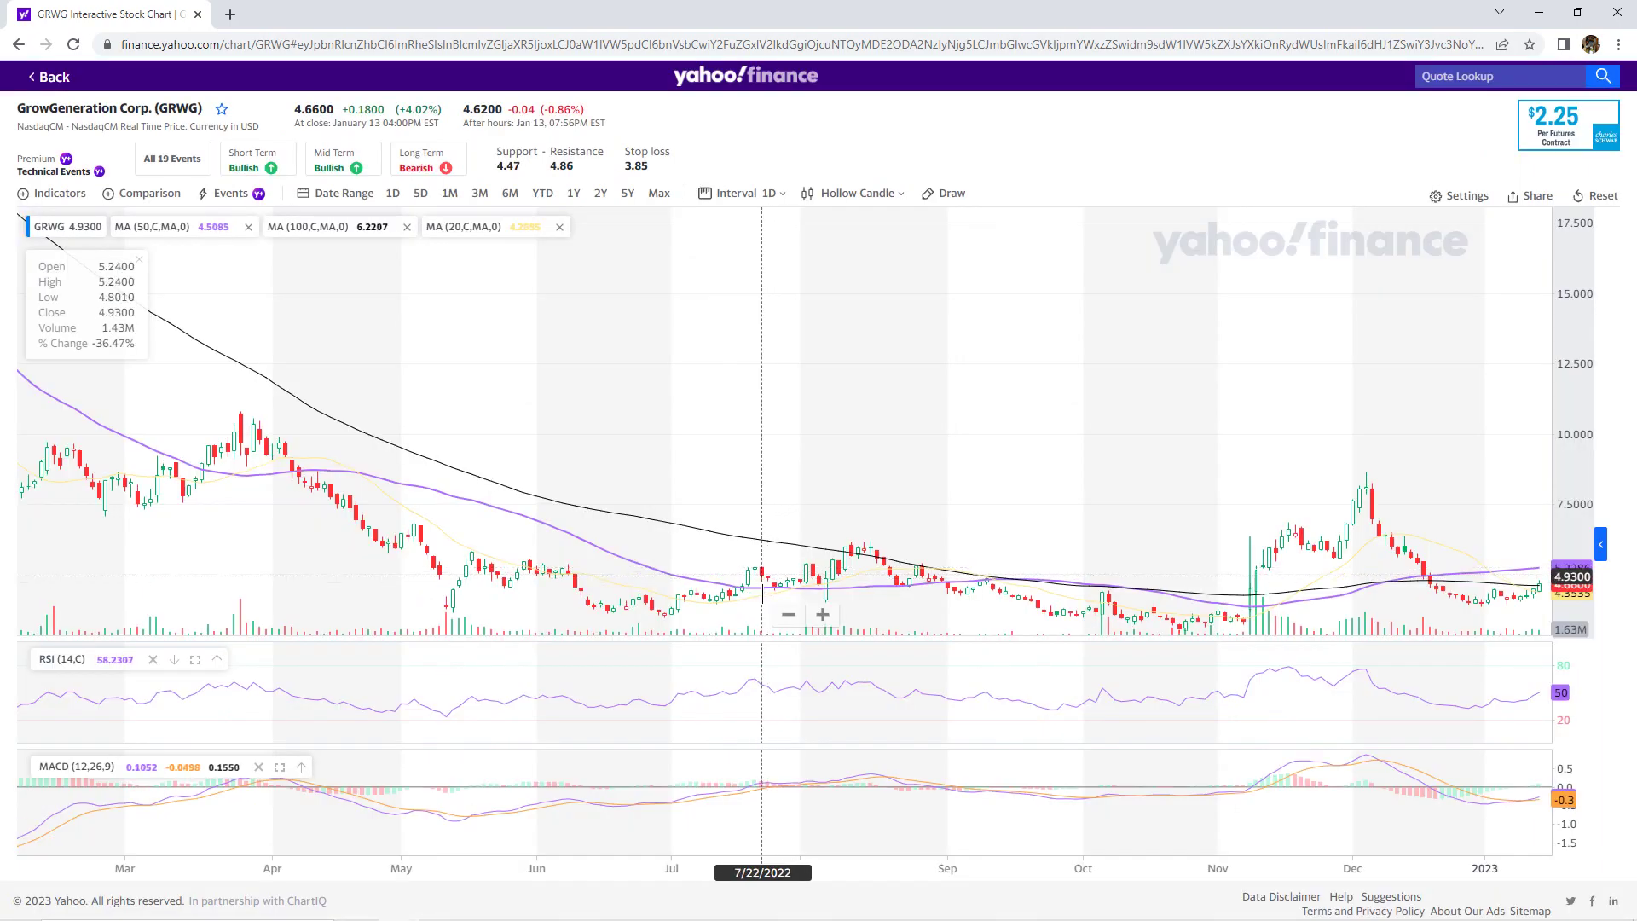
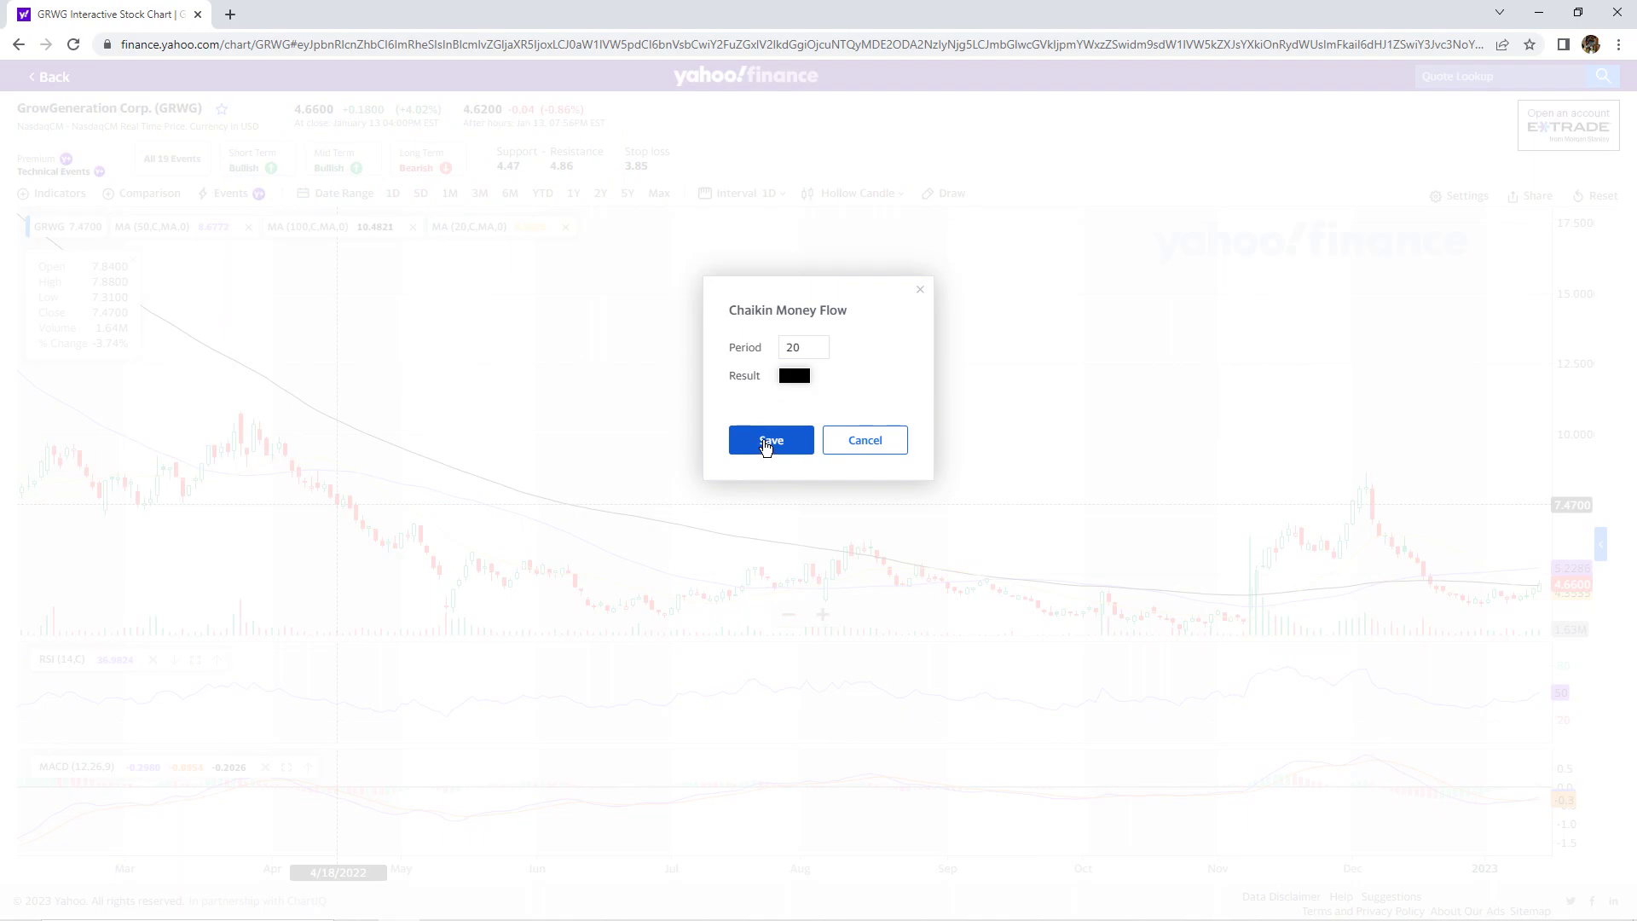
pyautogui.click(772, 441)
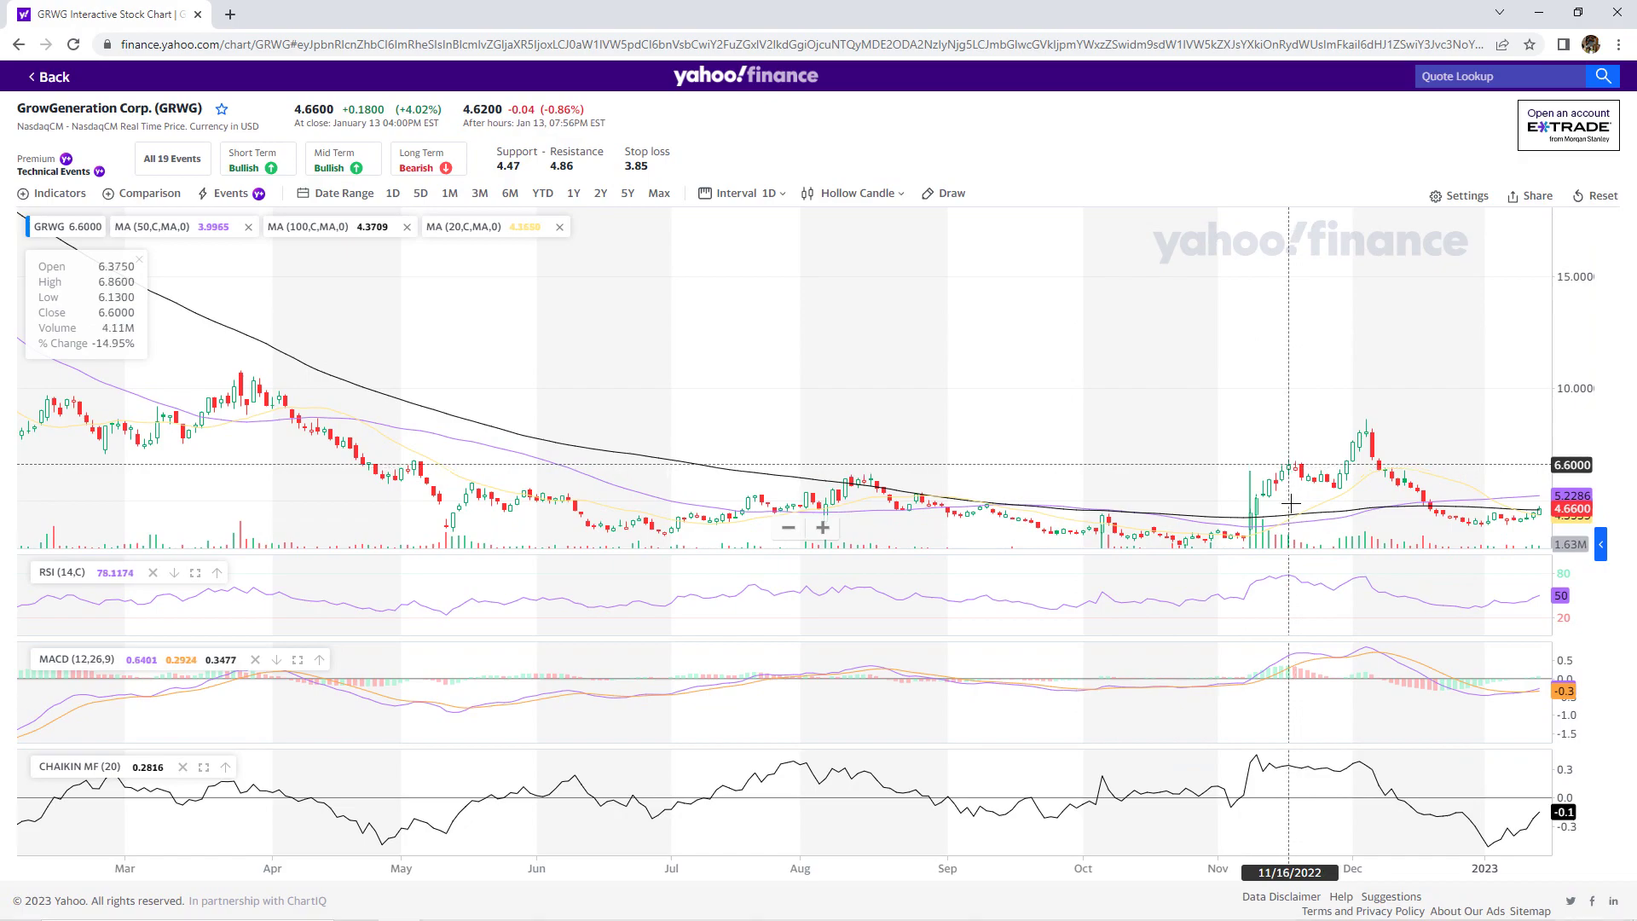
# - Examine GRWG's recent candles against the moving averages, RSI, MACD and Chaikin Money Flow, comparing the November–January stretch with the longer trend
pyautogui.scroll(5, 1289, 503)
pyautogui.scroll(5, 1287, 502)
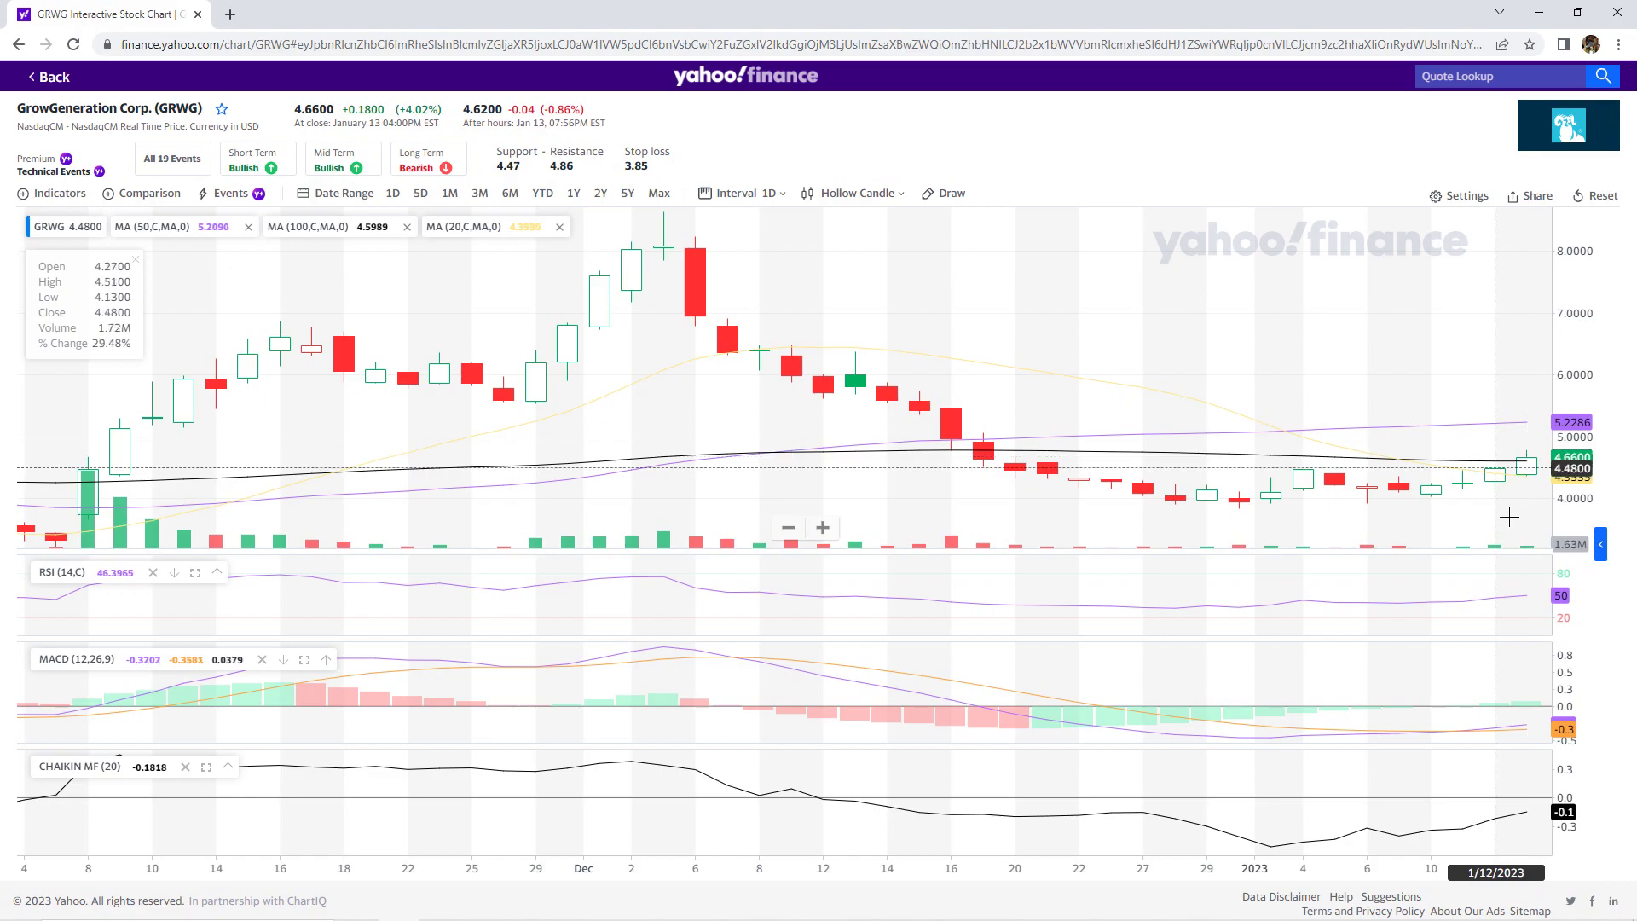
pyautogui.scroll(-5, 600, 366)
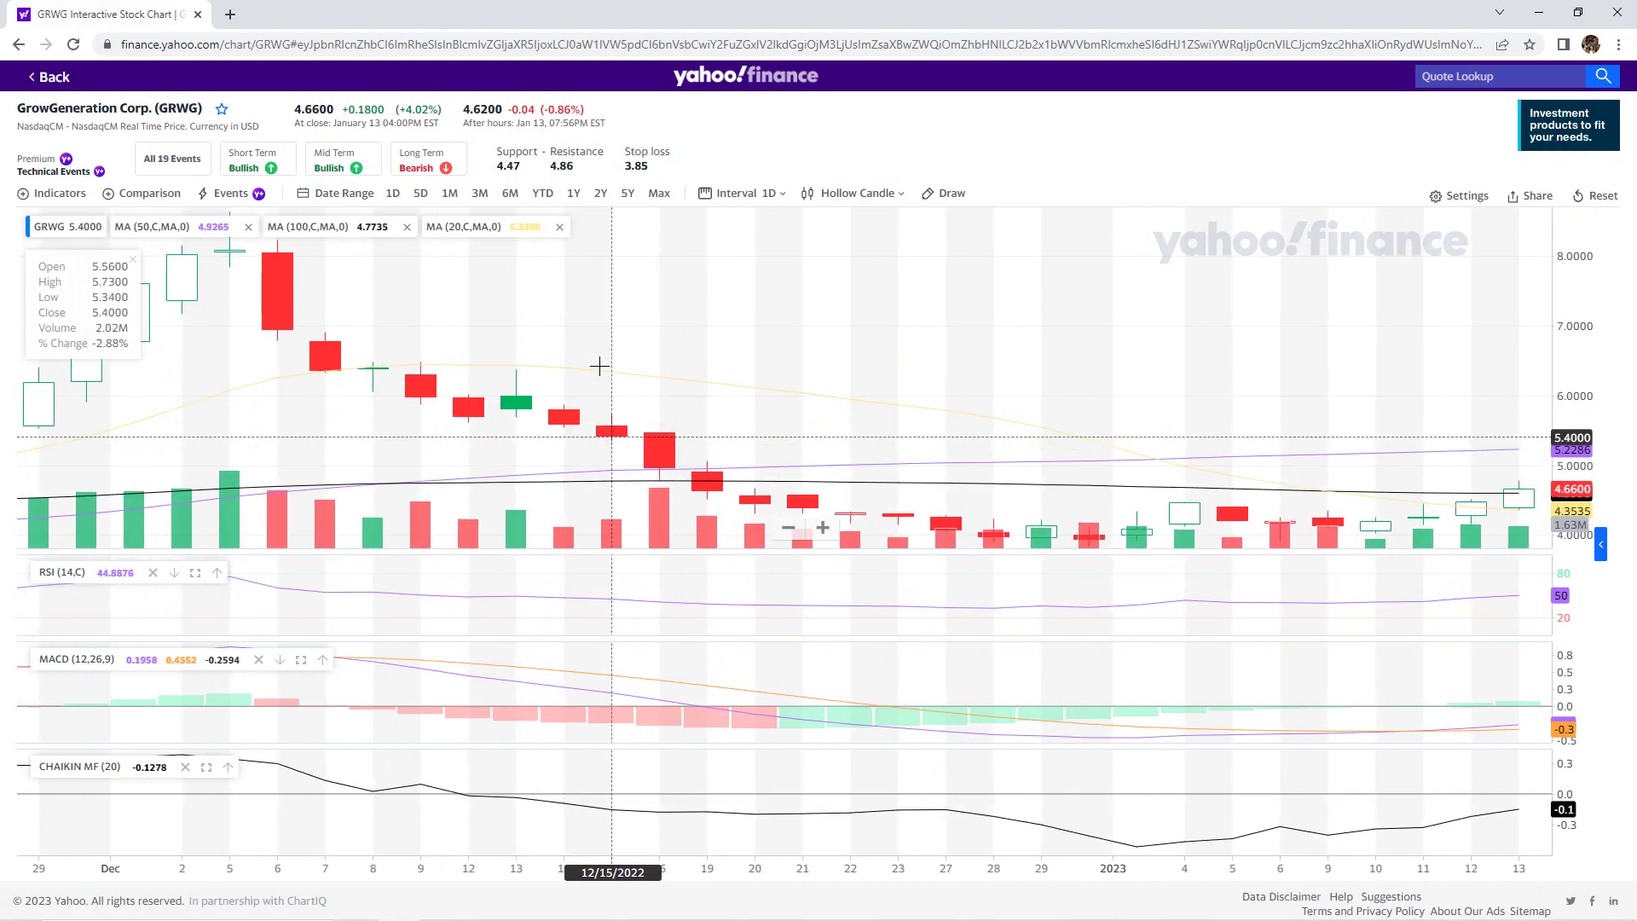
pyautogui.scroll(-5, 607, 378)
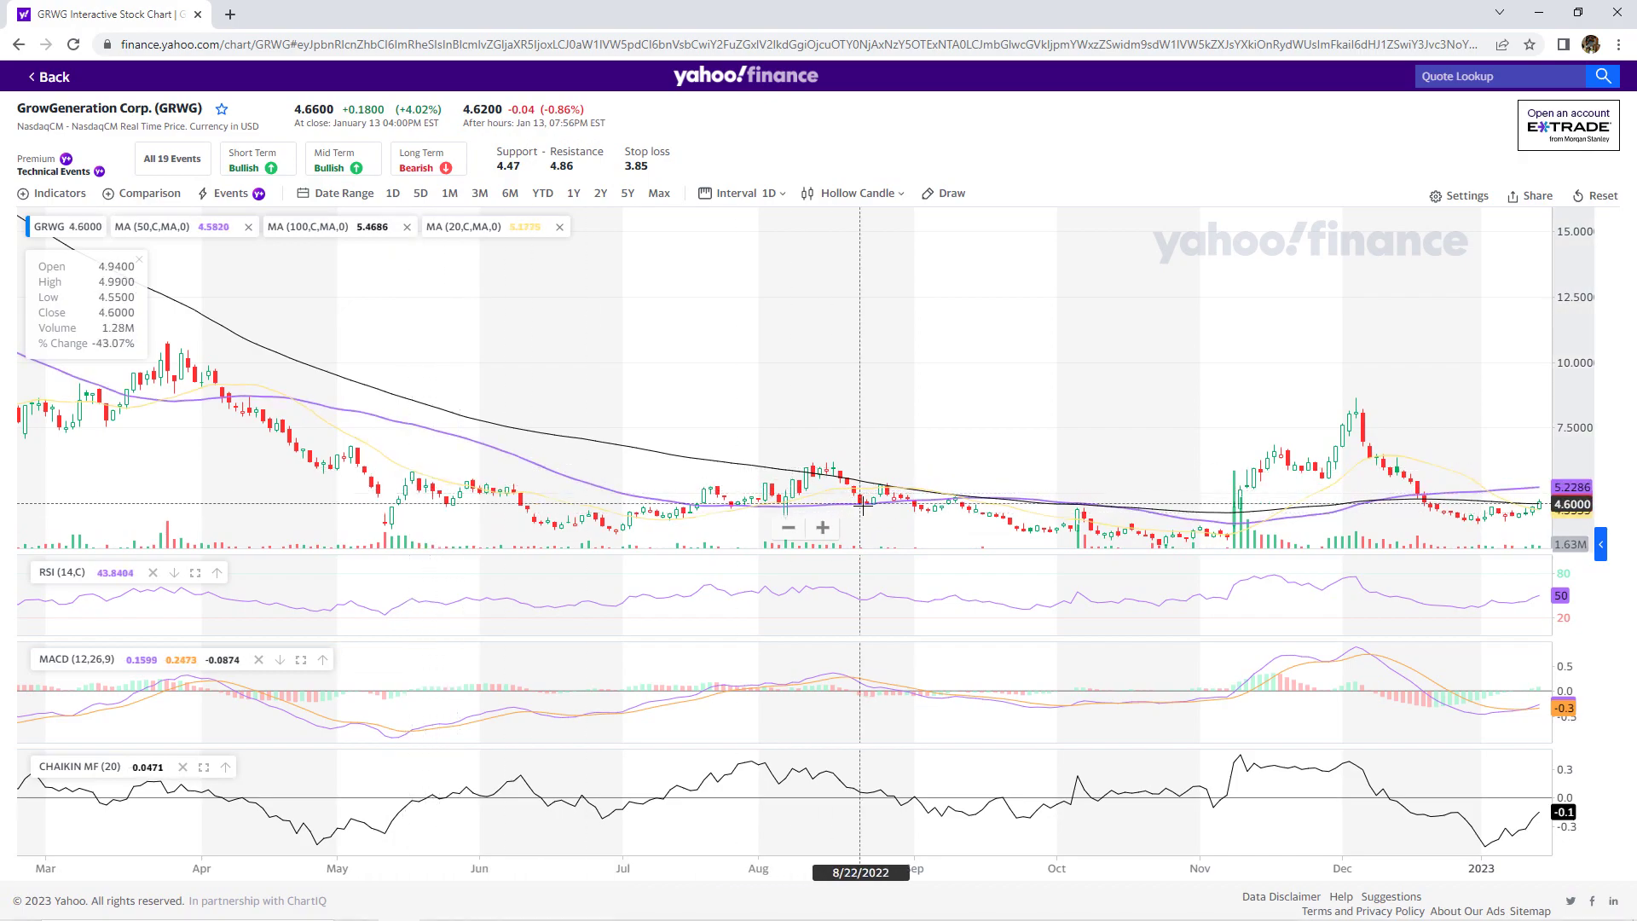
pyautogui.scroll(5, 886, 484)
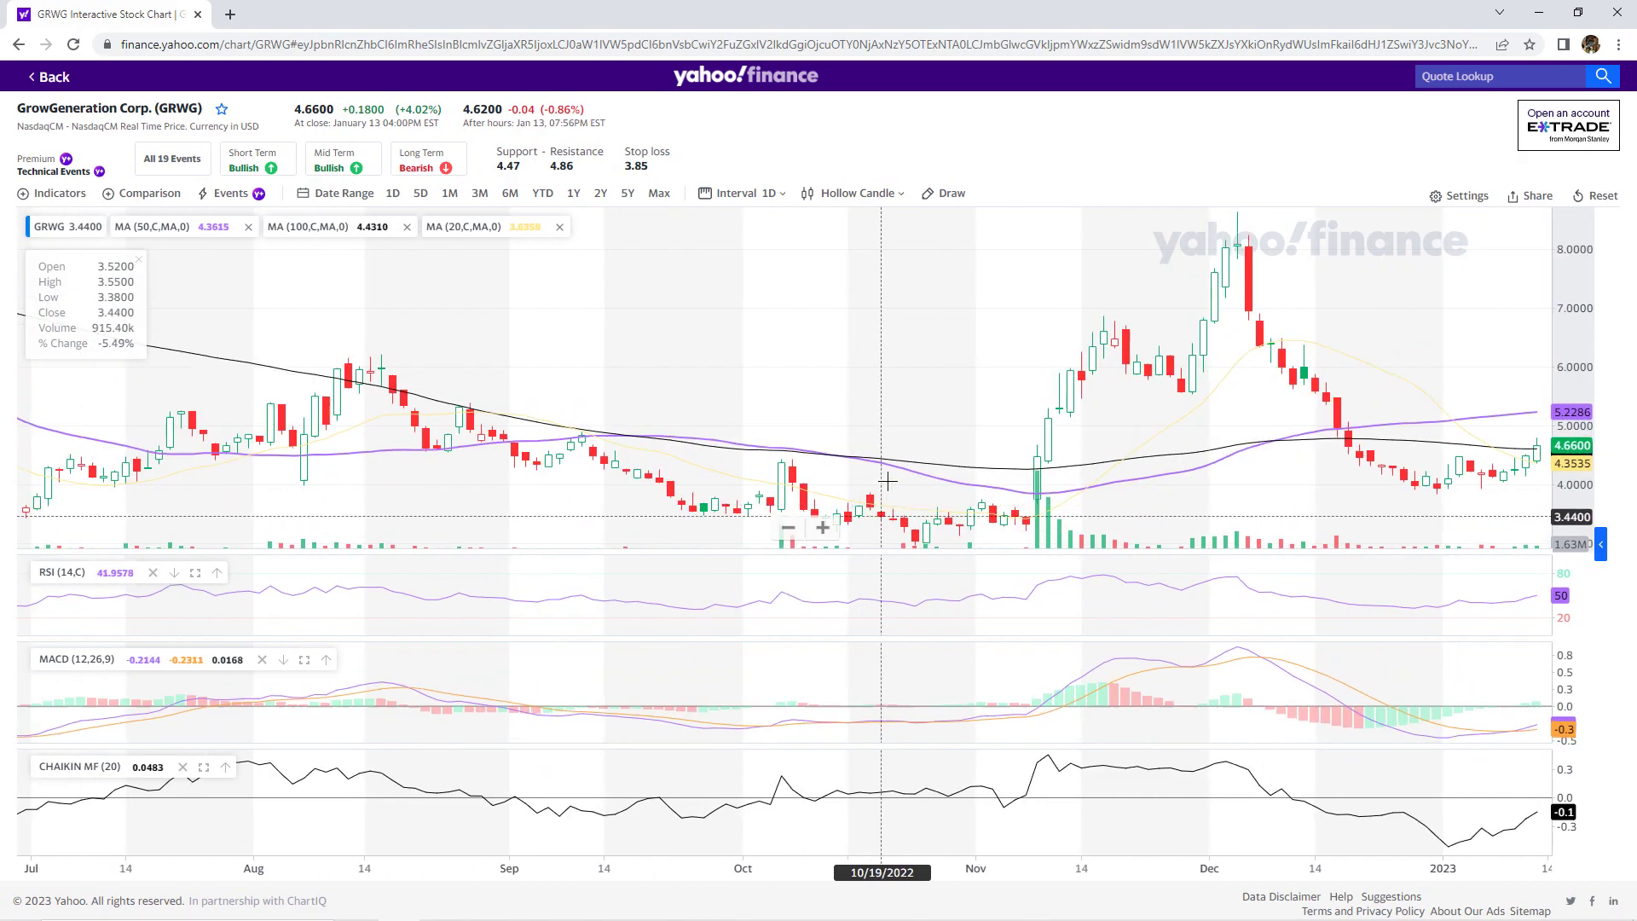
pyautogui.scroll(5, 889, 485)
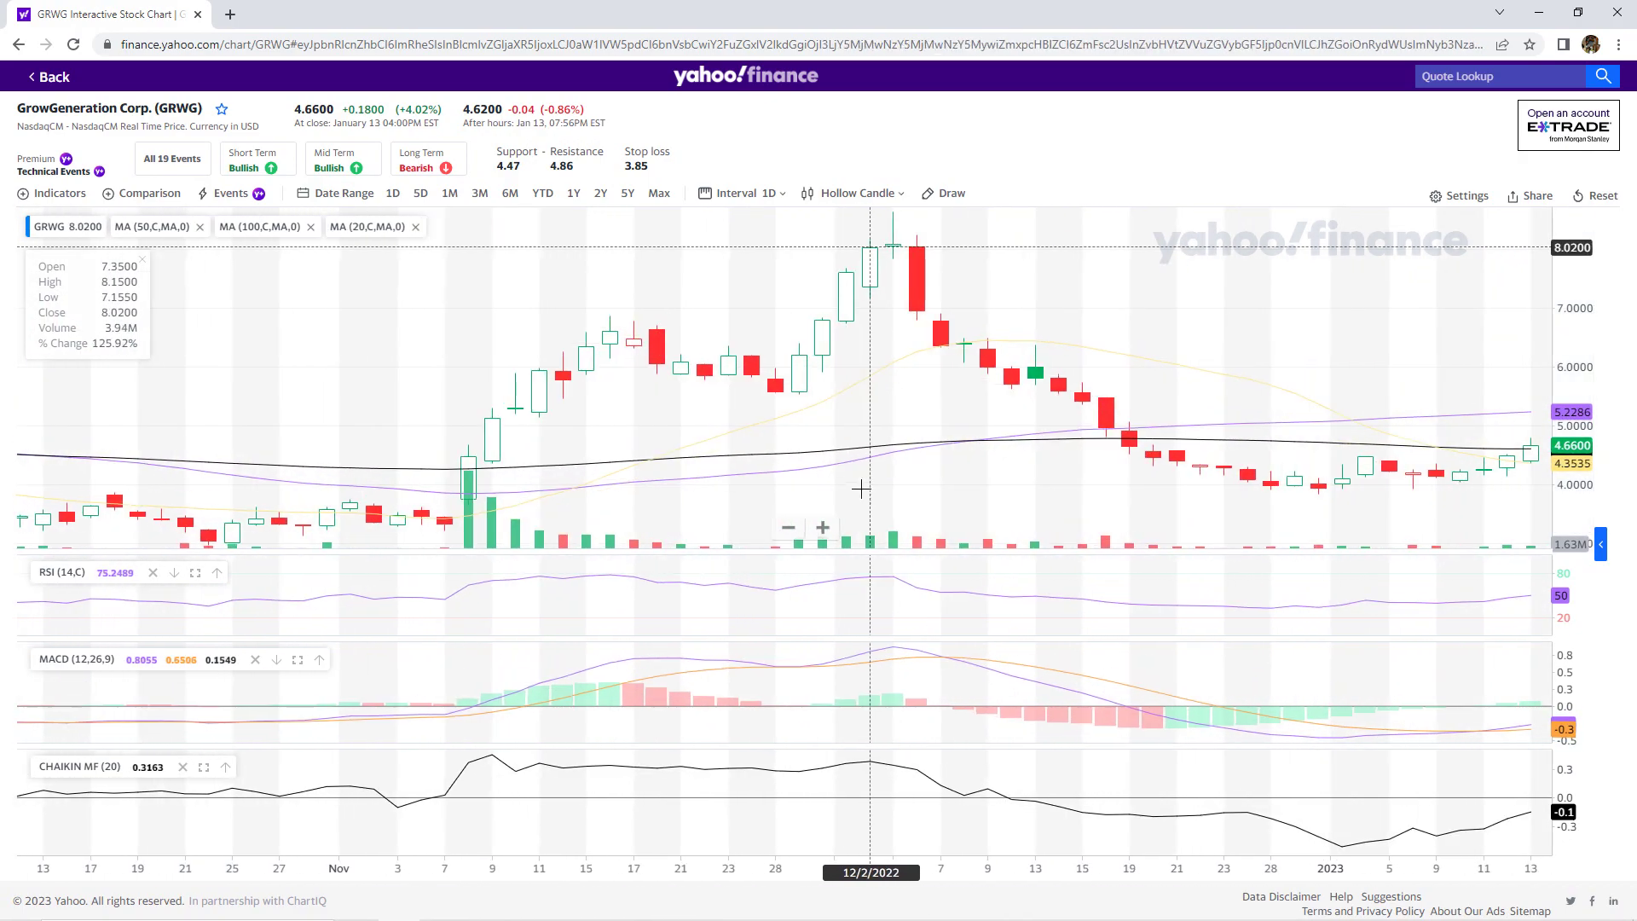